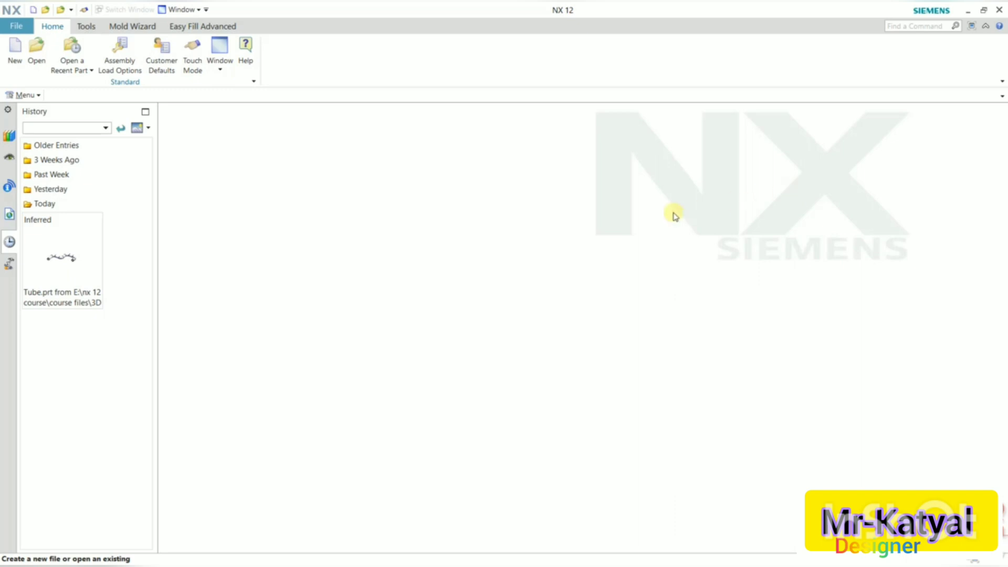
# Create a new part from the Model template in millimetres.
pyautogui.click(15, 51)
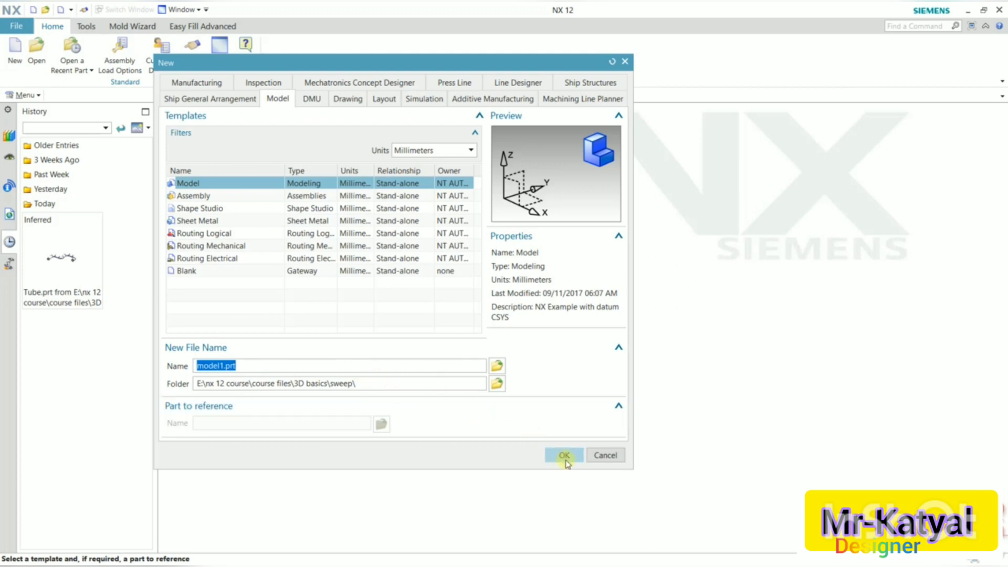
pyautogui.click(565, 457)
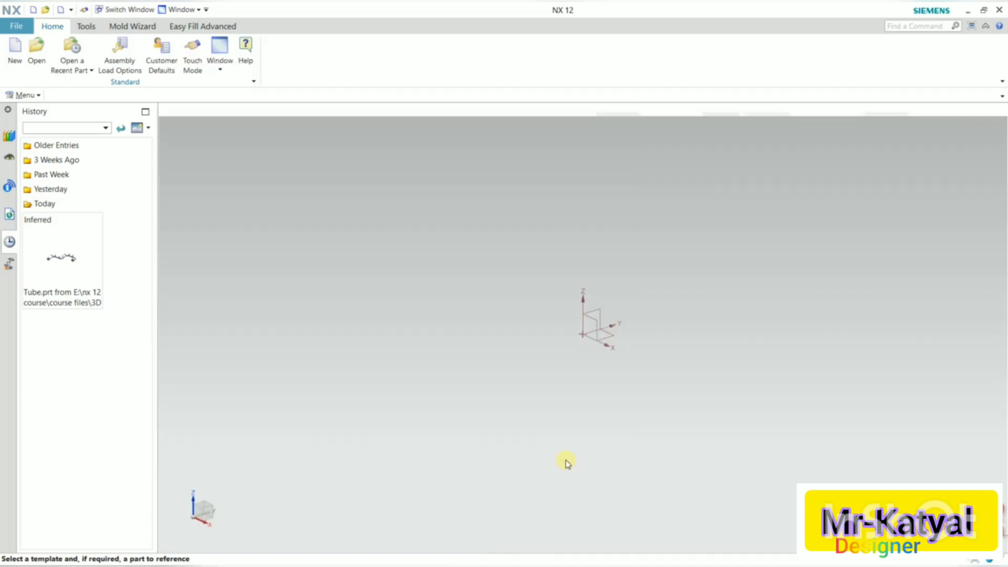
pyautogui.click(344, 26)
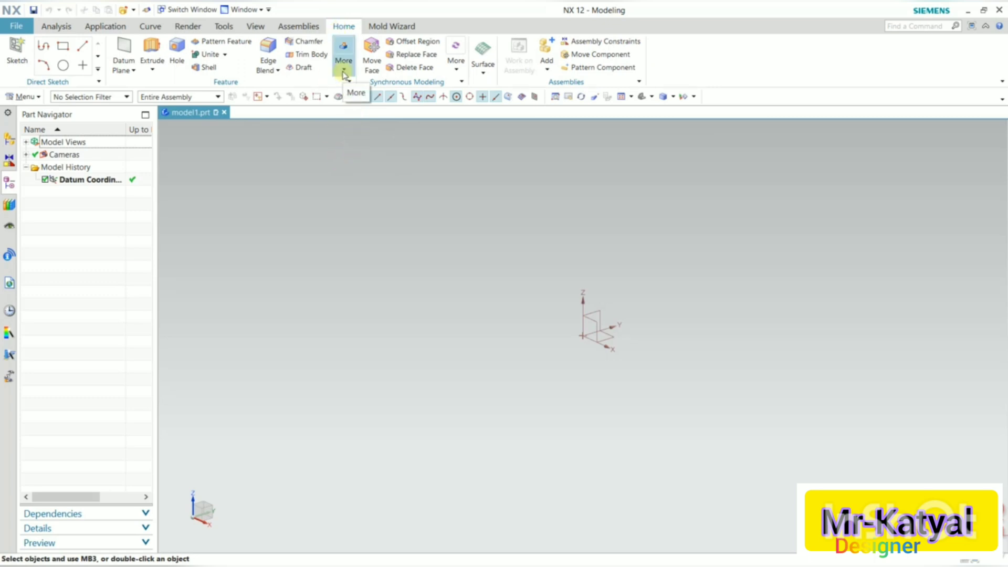
pyautogui.click(344, 73)
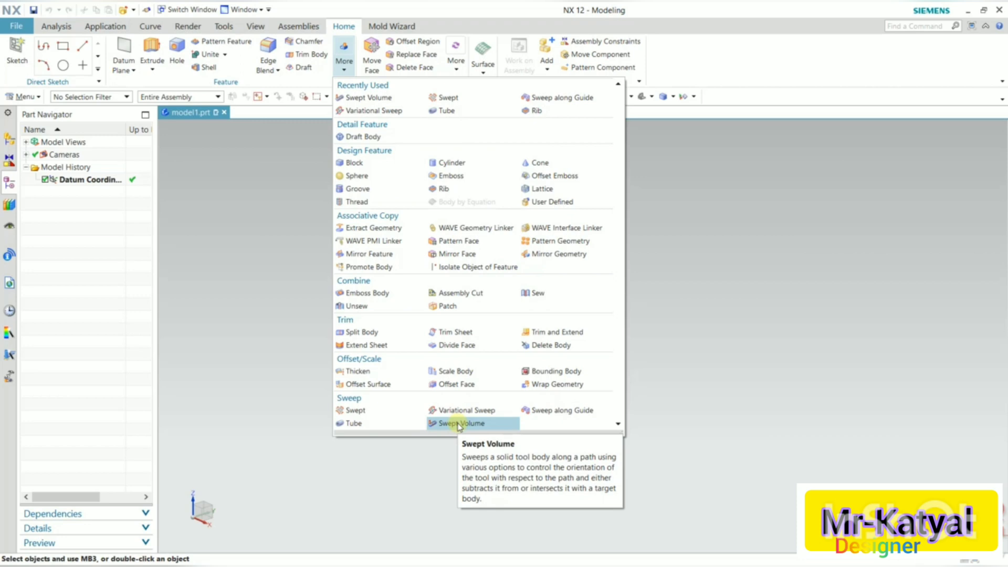
pyautogui.click(275, 238)
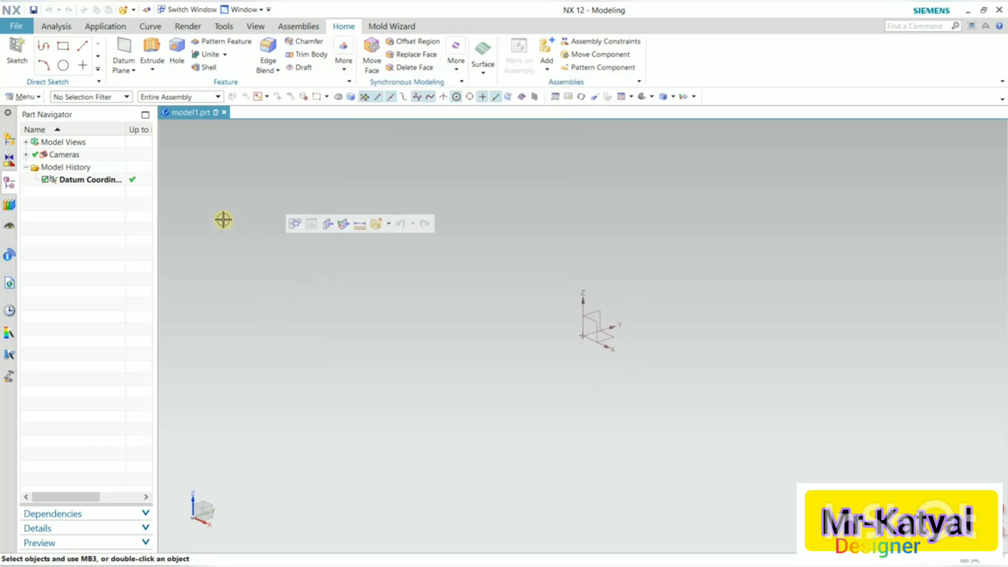
pyautogui.click(25, 97)
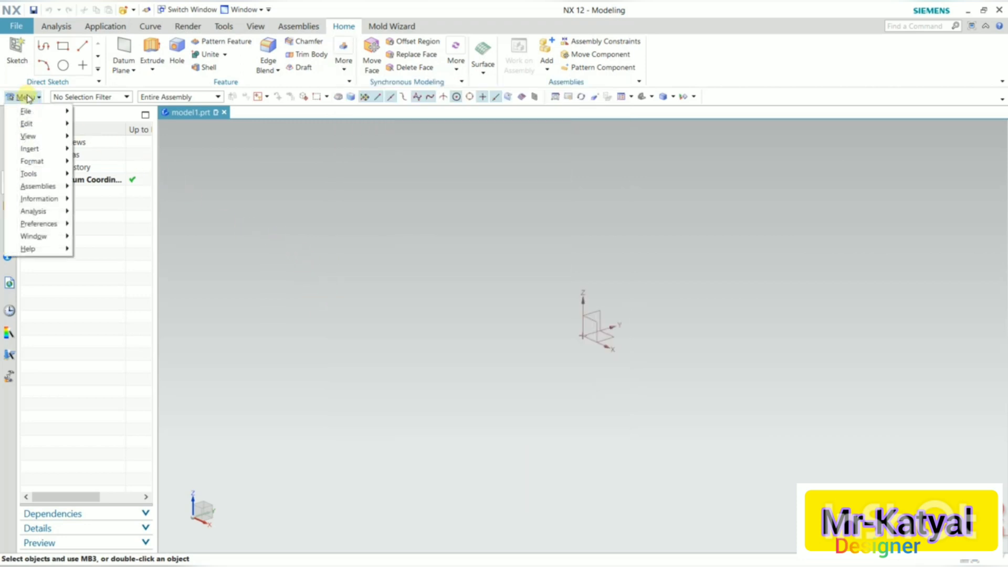
pyautogui.moveTo(49, 147)
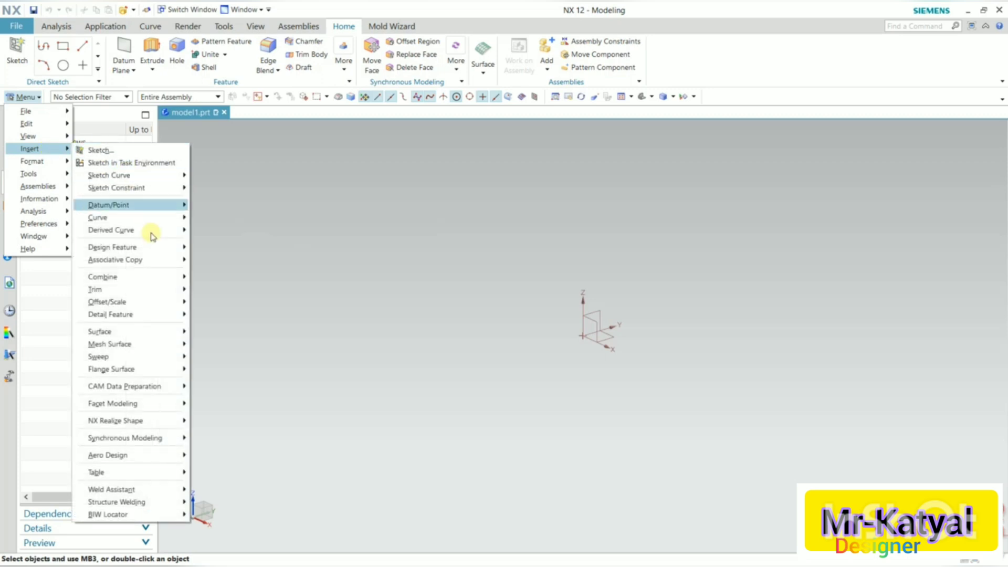
pyautogui.moveTo(168, 357)
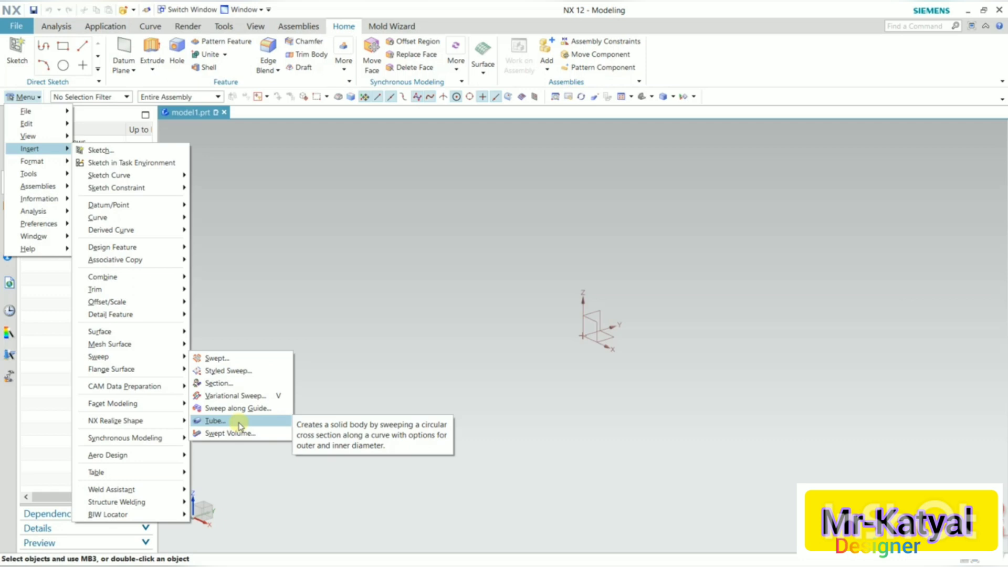
pyautogui.click(299, 282)
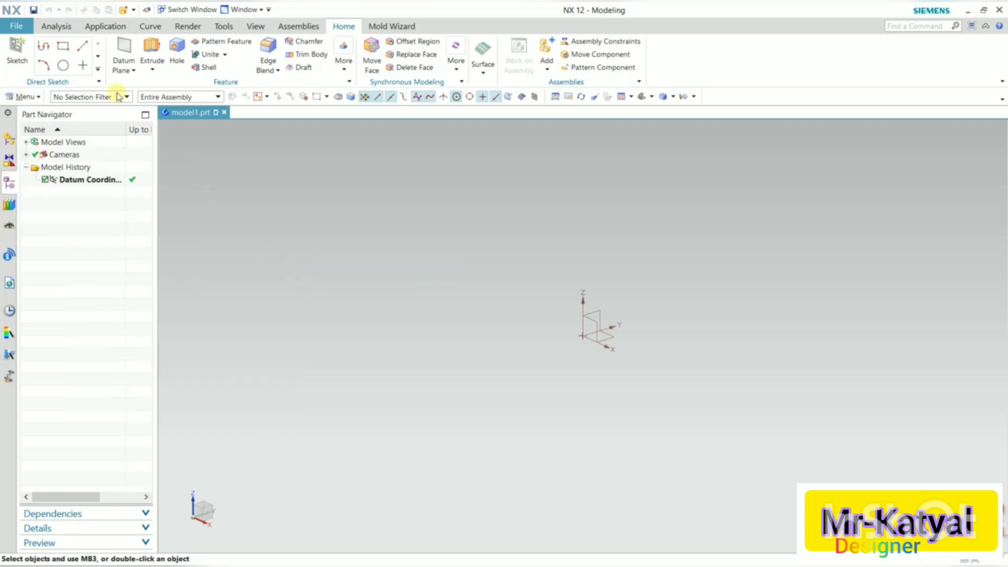
# Open the Tube part file from the sweep folder.
pyautogui.click(17, 25)
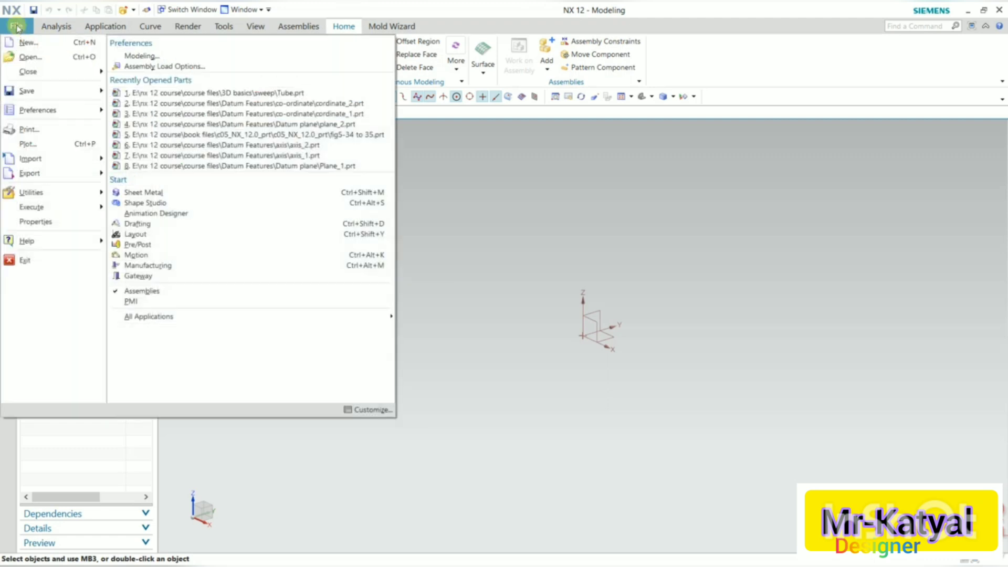
pyautogui.click(28, 57)
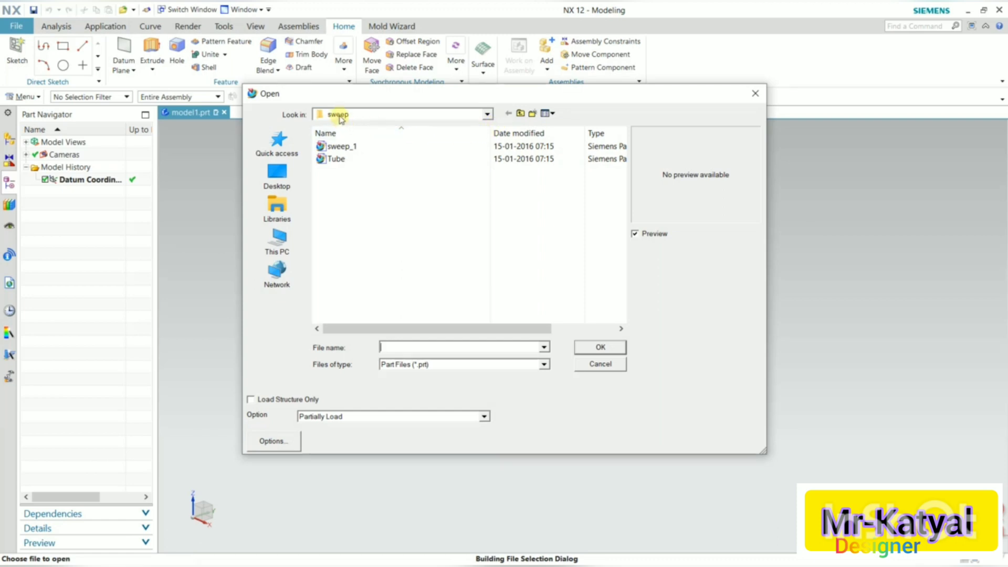
pyautogui.click(347, 164)
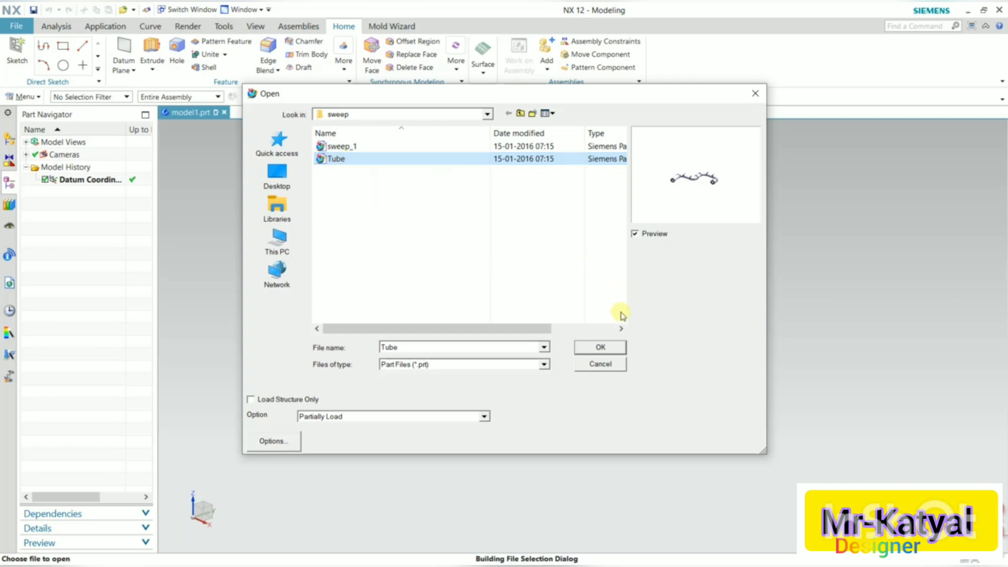
pyautogui.click(601, 348)
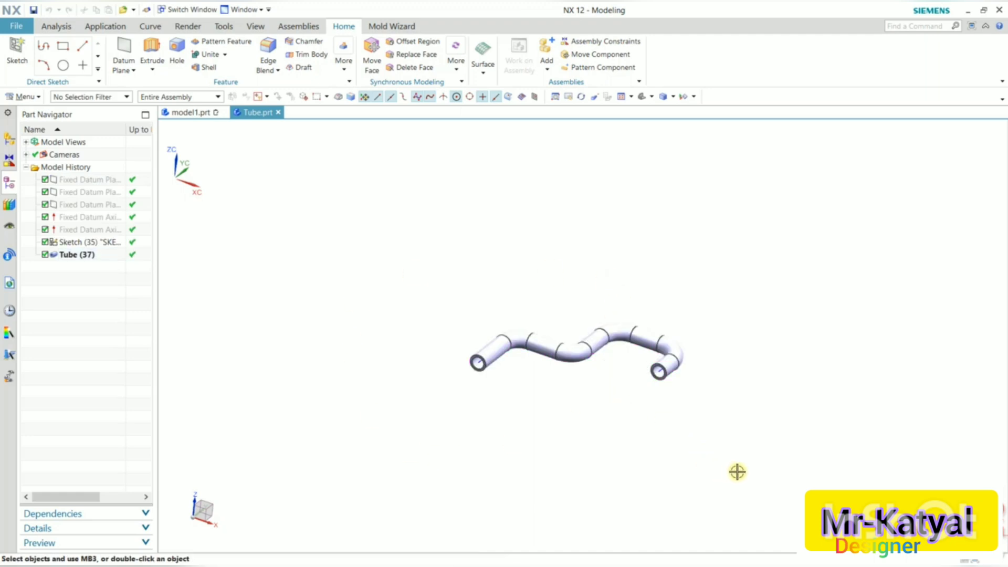
# Delete the existing Tube feature from the model history, leaving its path sketch.
pyautogui.scroll(-1, 736, 472)
pyautogui.scroll(2, 737, 472)
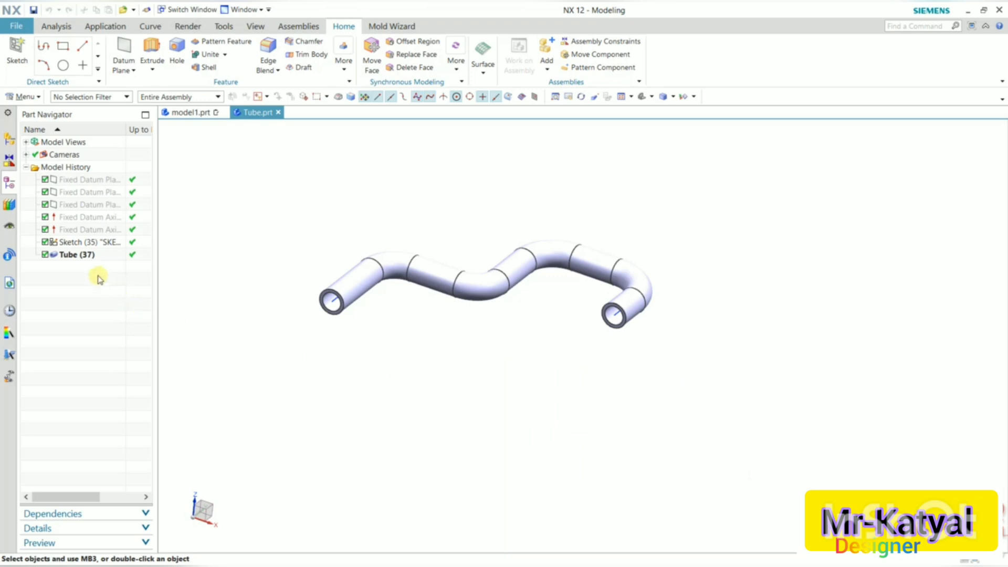
pyautogui.click(79, 255)
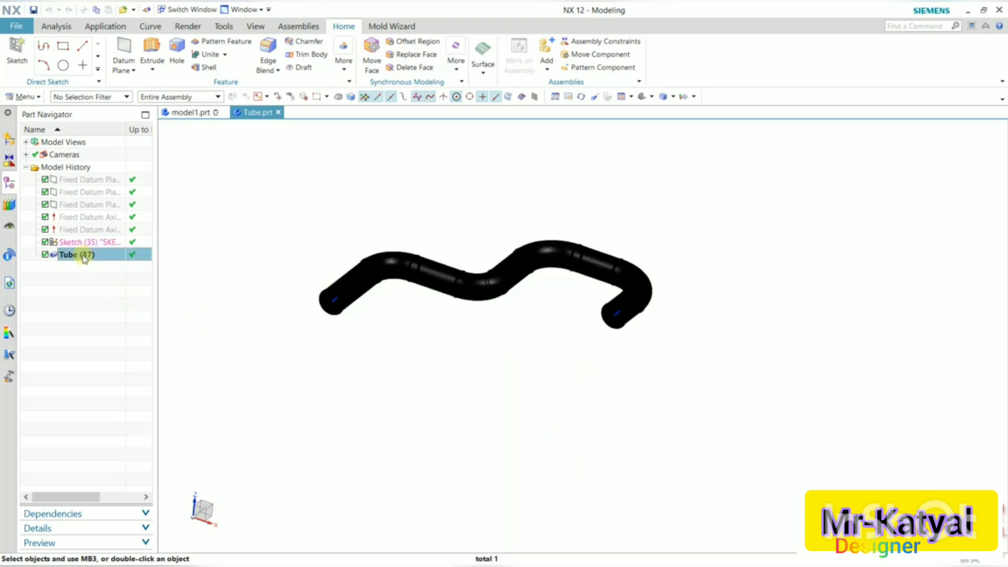
pyautogui.rightClick(84, 257)
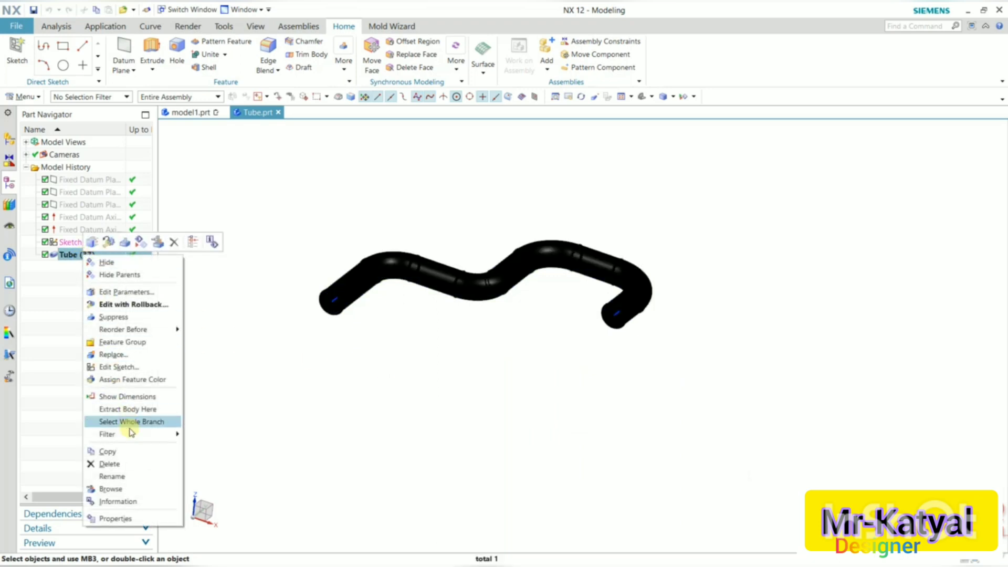
pyautogui.click(133, 467)
pyautogui.press('Delete')
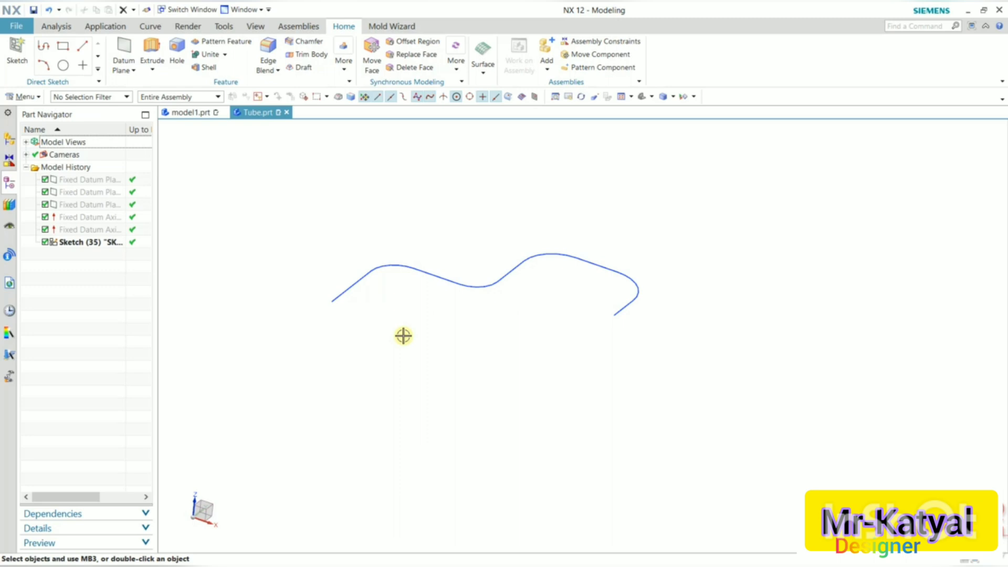
# Start the Tube command and select the sketch curve chain as the path.
pyautogui.scroll(2, 396, 315)
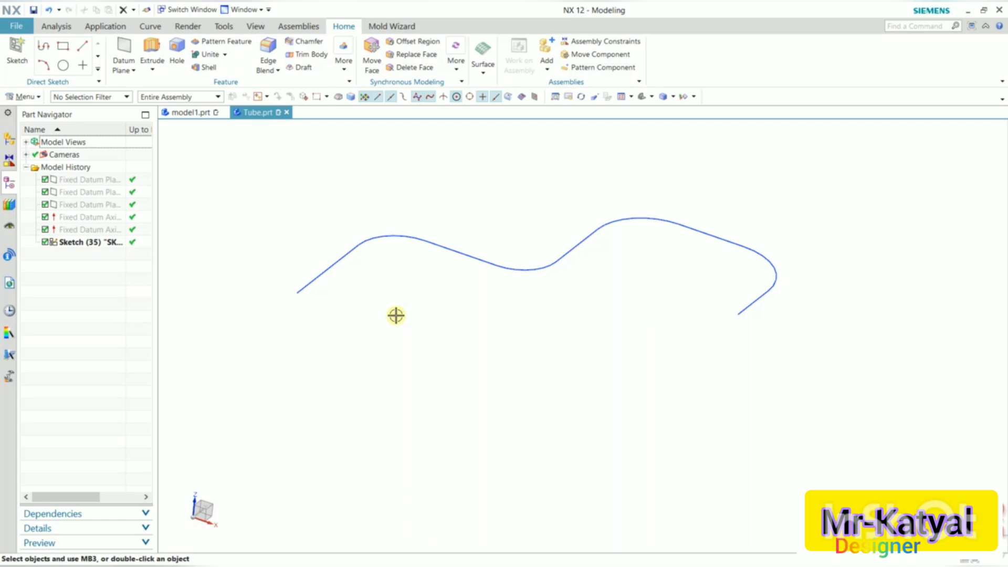
pyautogui.click(344, 65)
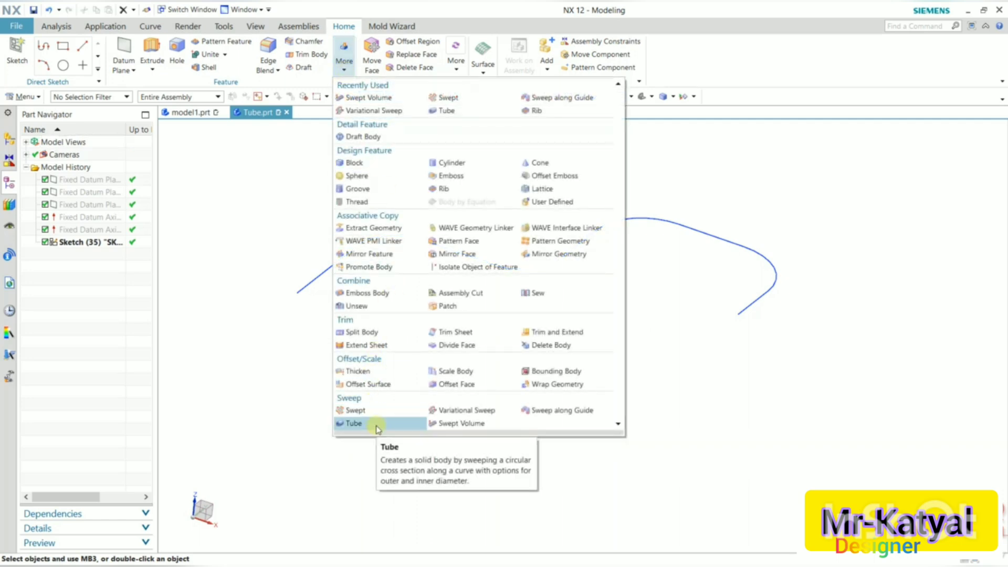
pyautogui.click(23, 98)
pyautogui.moveTo(47, 150)
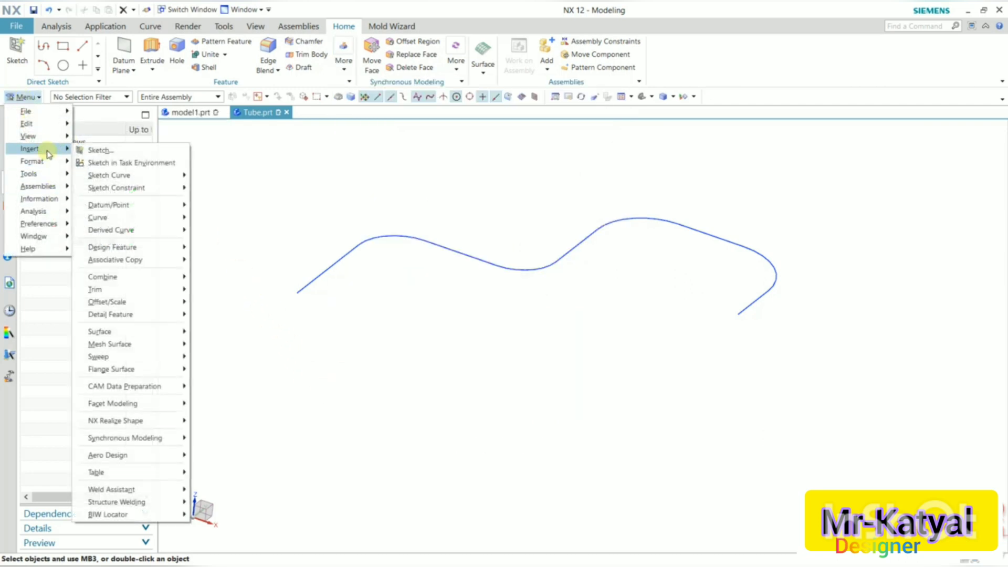
pyautogui.moveTo(174, 356)
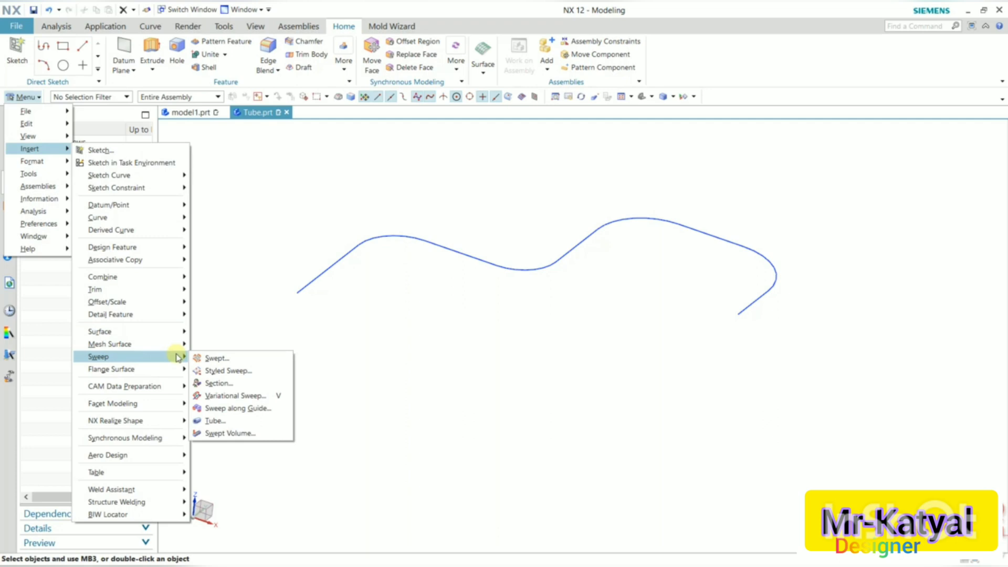
pyautogui.click(223, 422)
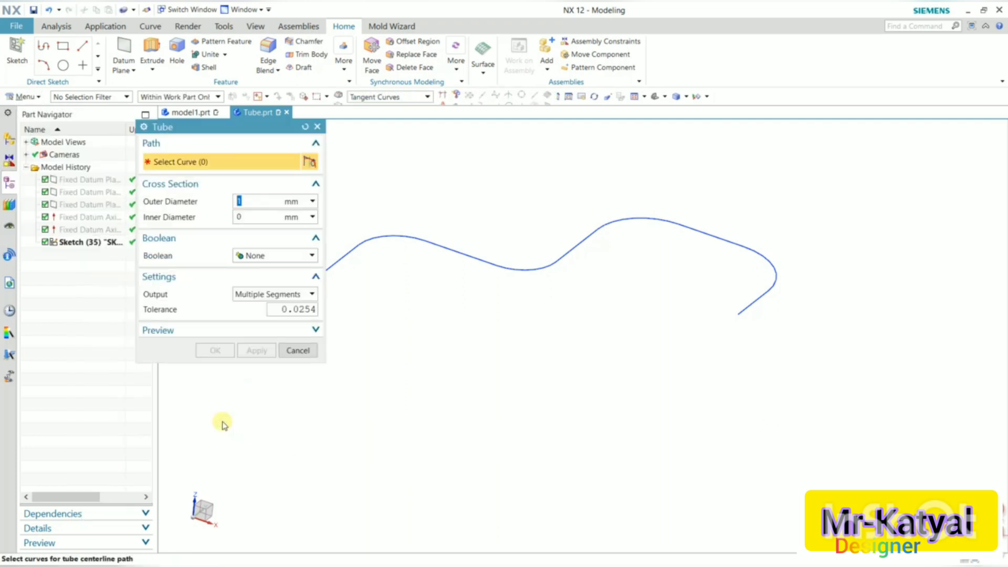
pyautogui.moveTo(214, 135); pyautogui.dragTo(177, 192)
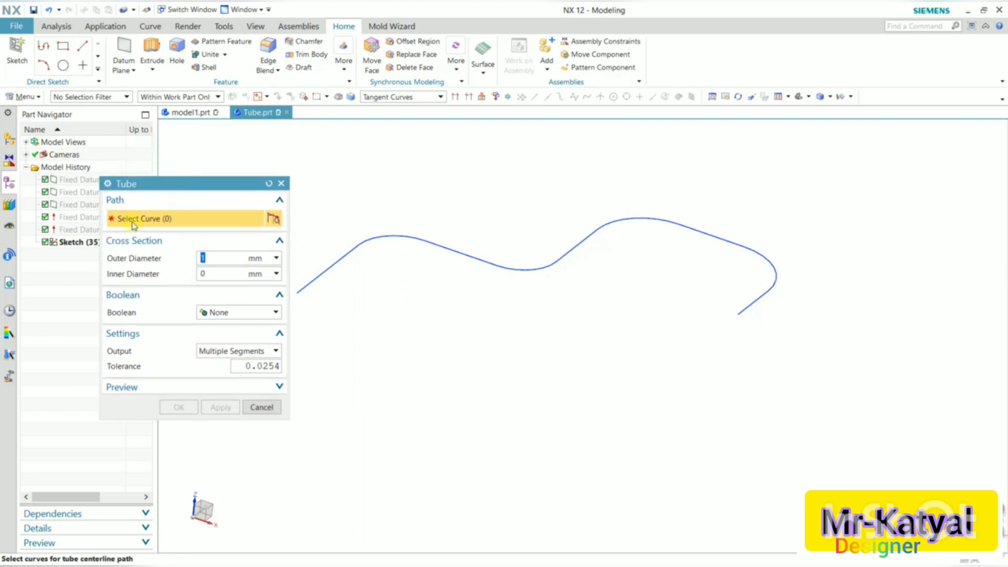
pyautogui.scroll(-1, 453, 315)
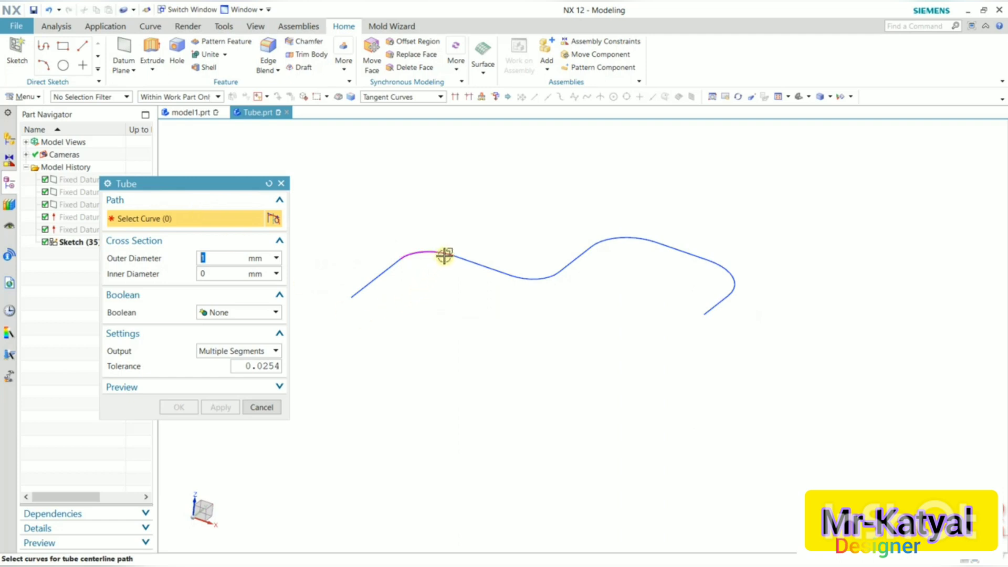
pyautogui.click(387, 269)
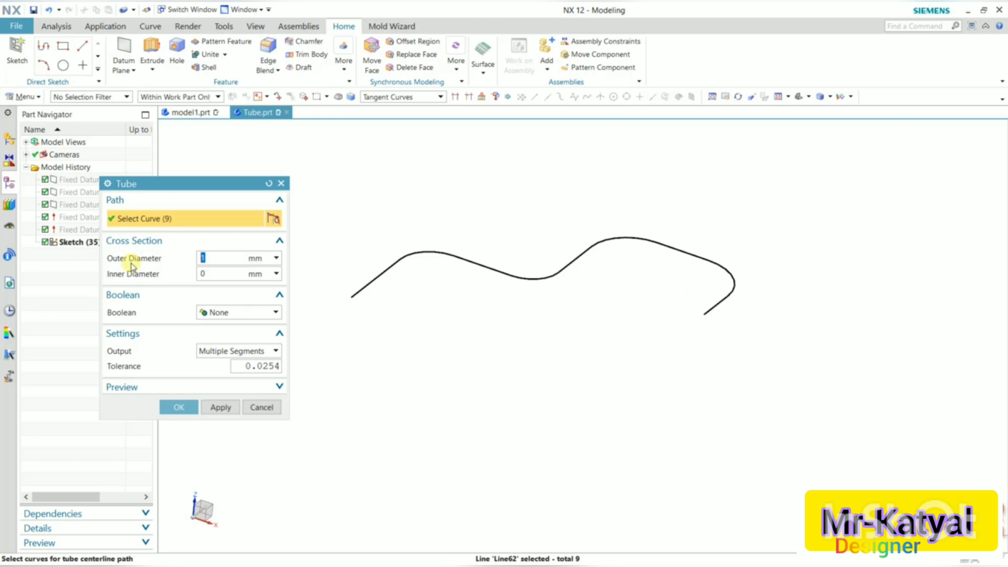
# Set the tube's outer diameter to 5 mm and inner diameter to 2 mm, apply, and close the dialog.
pyautogui.write('5')
pyautogui.press('Return')
pyautogui.click(204, 273)
pyautogui.write('2')
pyautogui.press('Return')
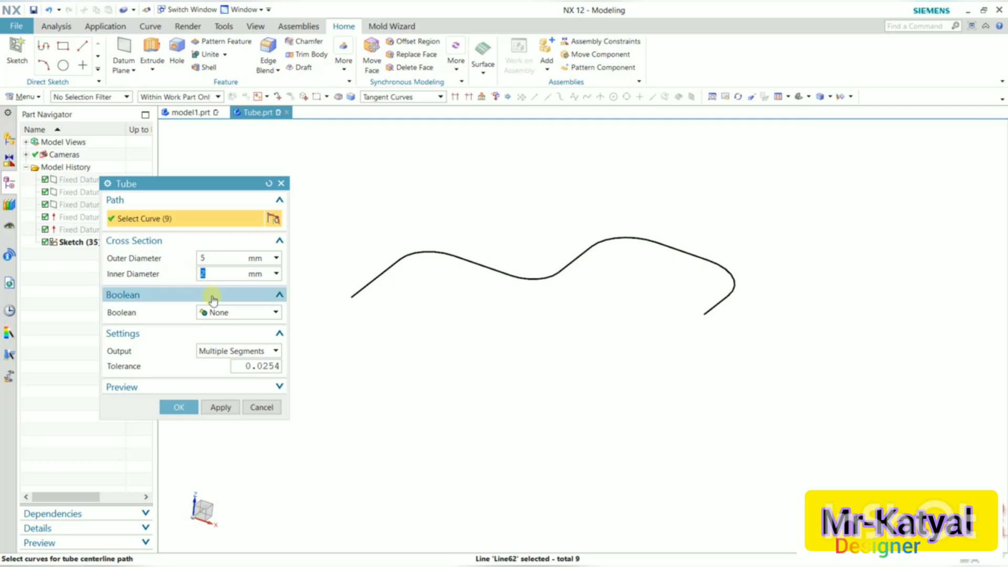
pyautogui.click(218, 409)
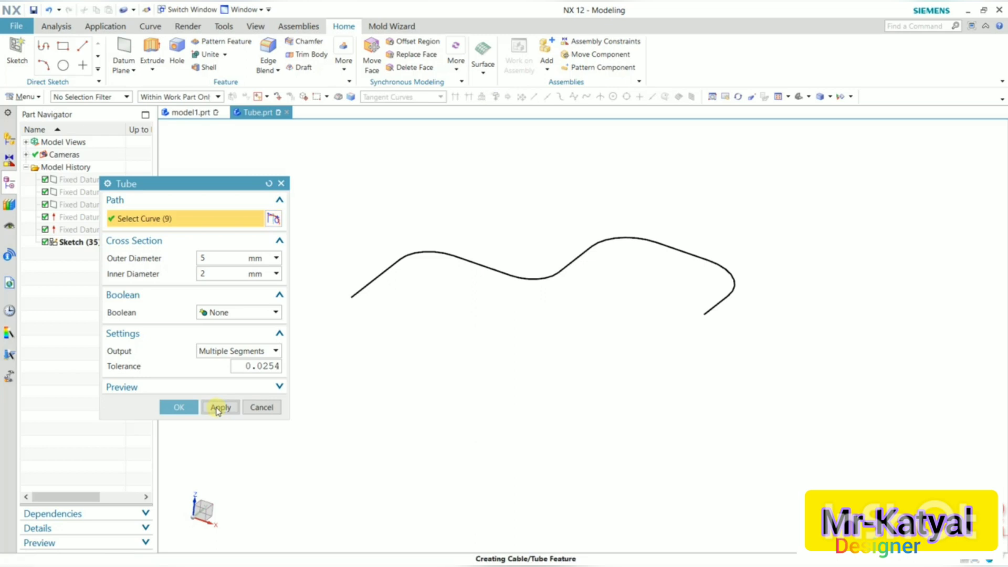
pyautogui.scroll(-3, 330, 295)
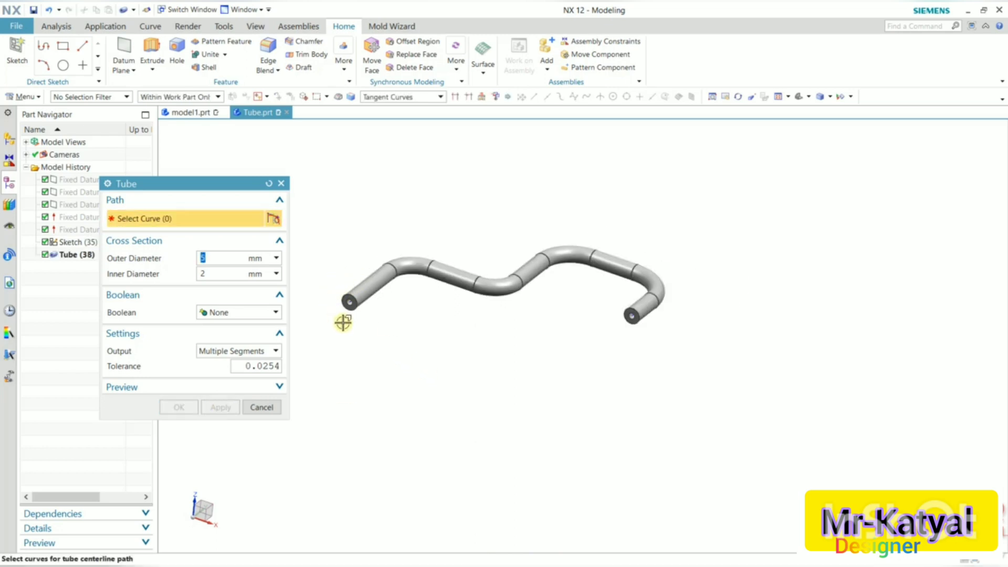
pyautogui.scroll(4, 331, 299)
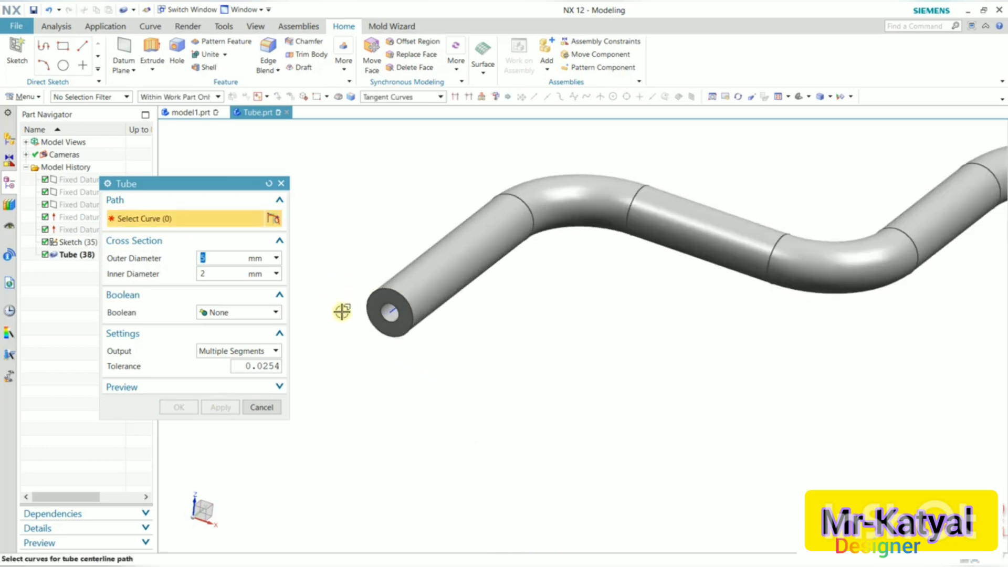
pyautogui.scroll(-2, 343, 310)
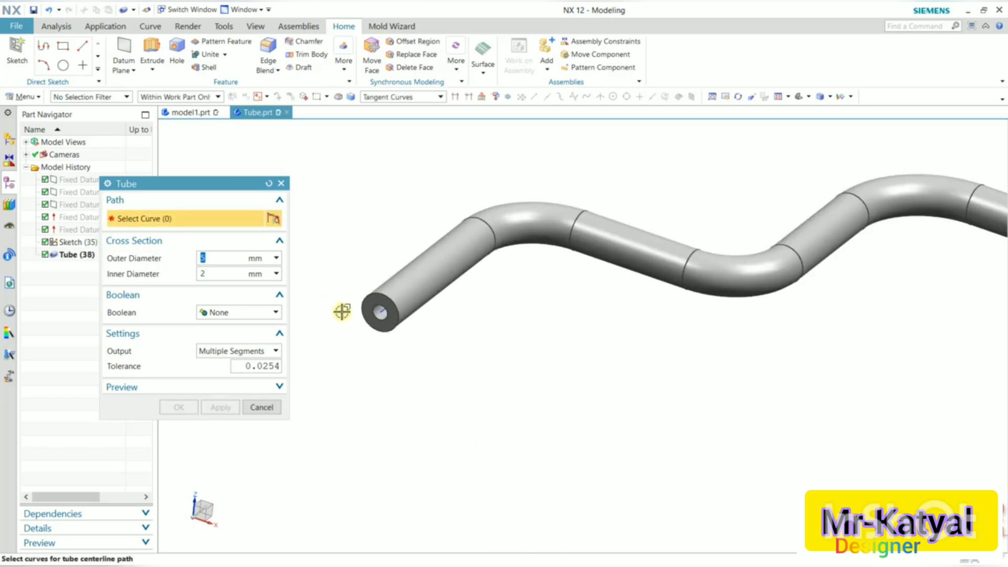
pyautogui.click(262, 407)
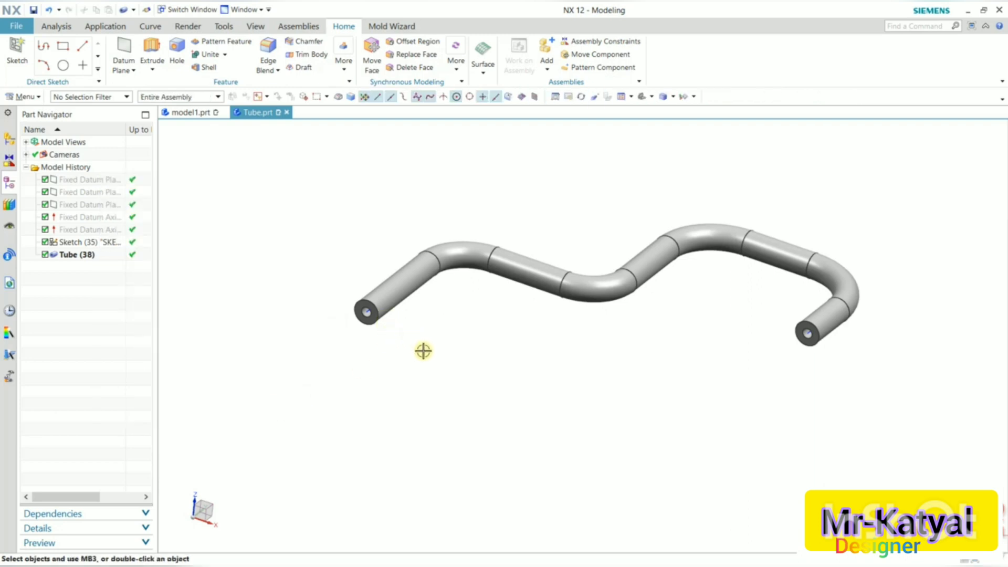
# Inspect the tube's hollow end and its feature in the part history.
pyautogui.moveTo(428, 351); pyautogui.dragTo(420, 310, button='middle')
pyautogui.scroll(5, 400, 272)
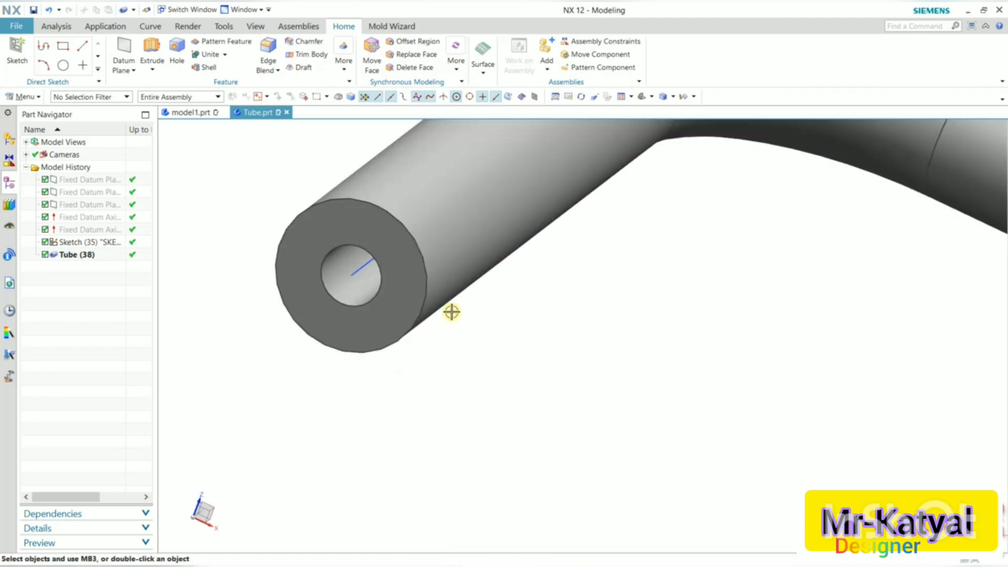
pyautogui.click(367, 257)
pyautogui.moveTo(437, 317)
pyautogui.mouseDown(button='middle')
pyautogui.moveTo(452, 294)
pyautogui.moveTo(428, 313)
pyautogui.mouseUp(button='middle')
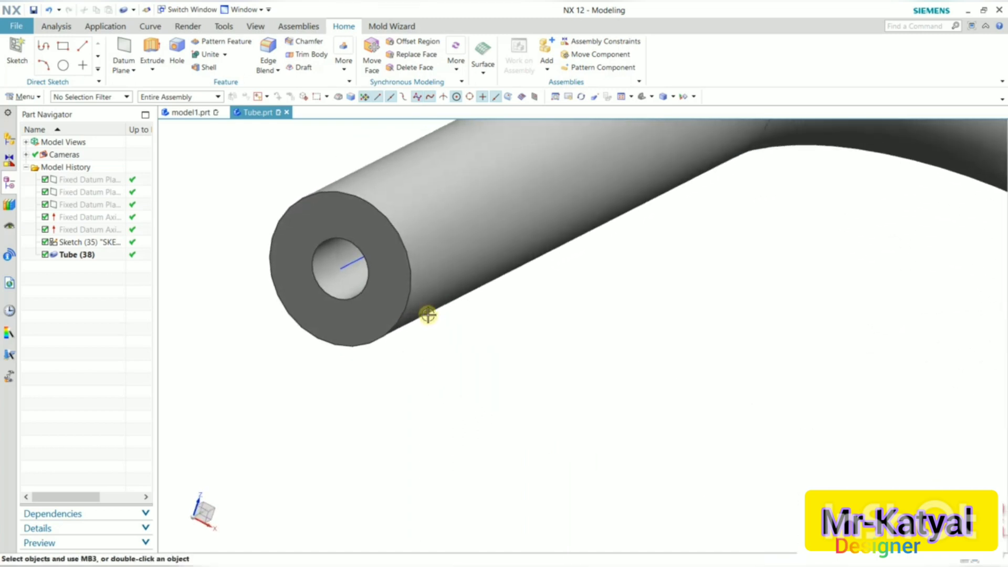
pyautogui.scroll(-3, 426, 315)
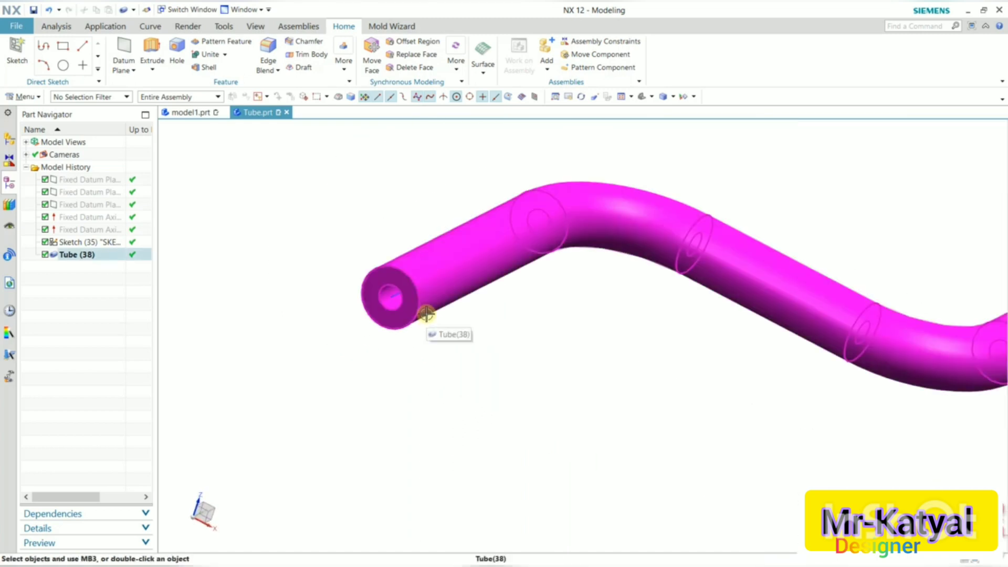
pyautogui.click(89, 257)
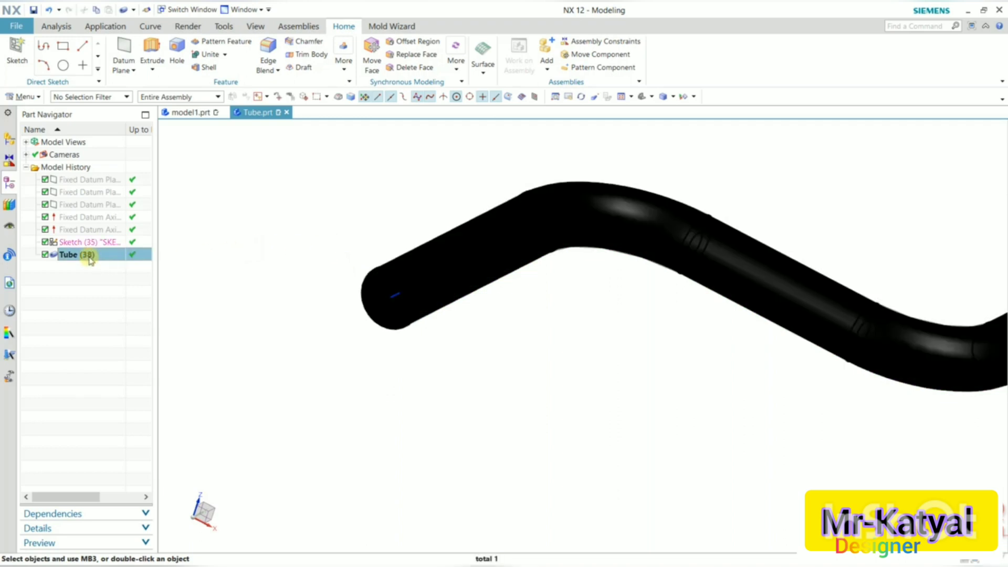
# Edit the Tube feature's parameters, setting the inner diameter to 5 mm with the outer diameter at 10 mm.
pyautogui.rightClick(91, 259)
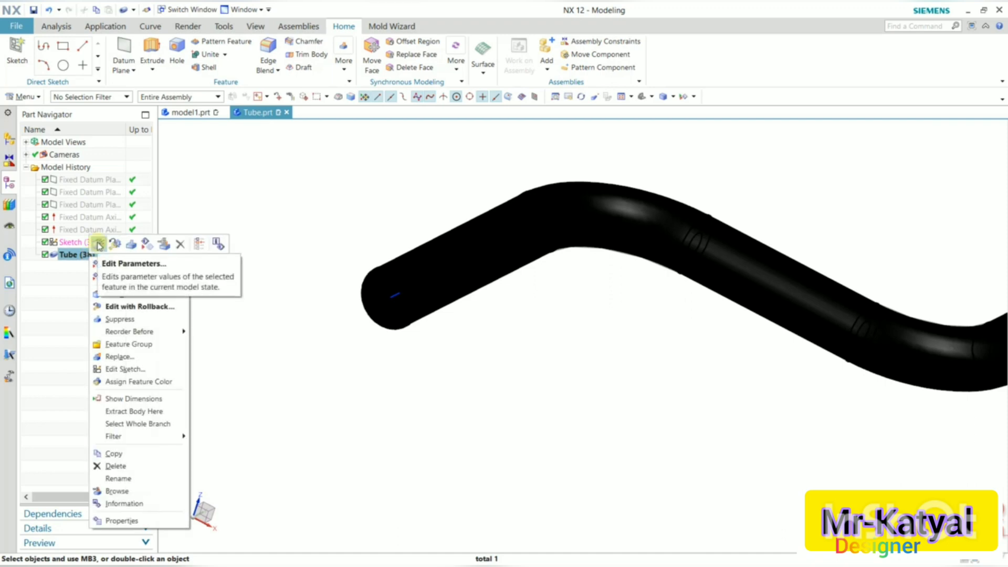
pyautogui.click(99, 245)
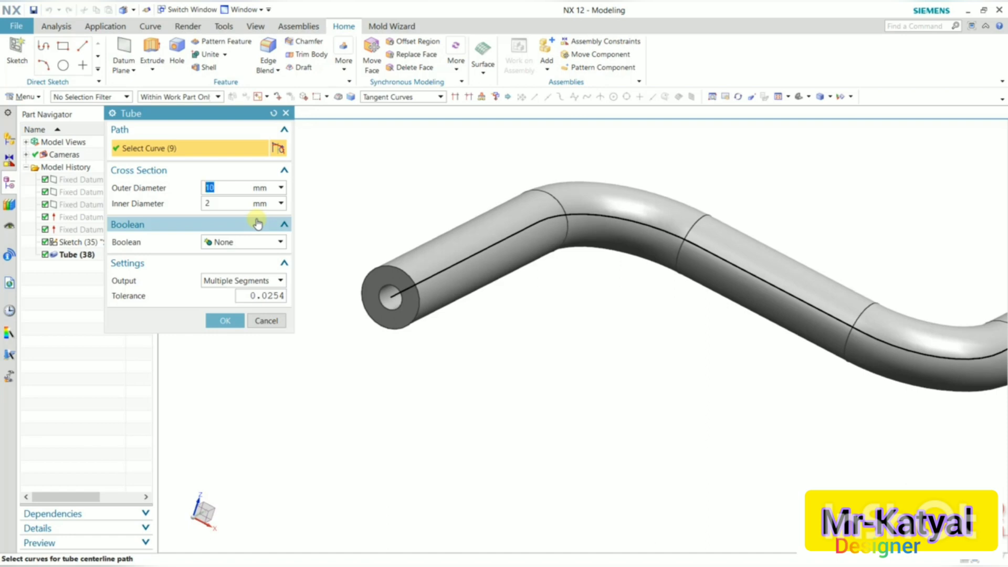
pyautogui.click(225, 203)
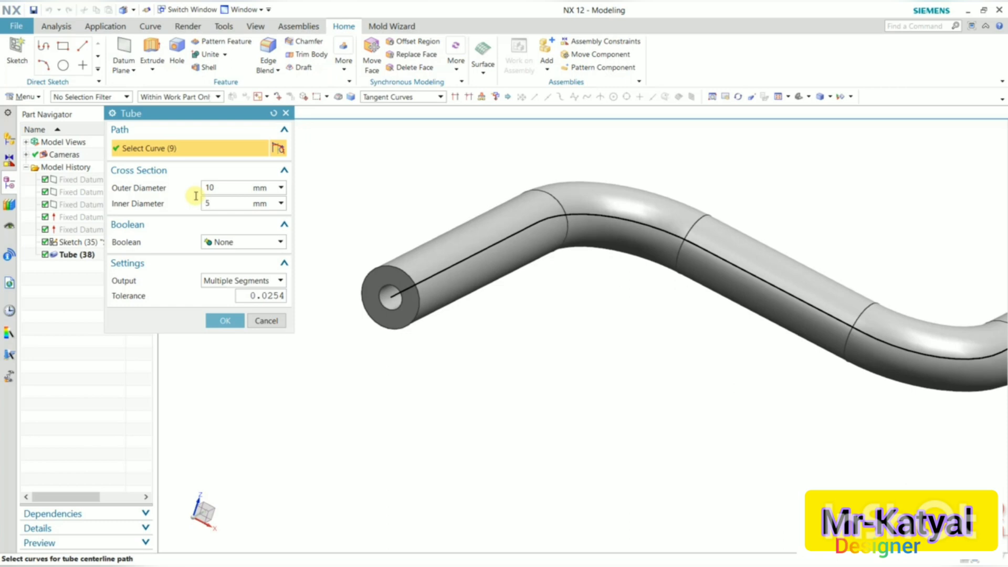
pyautogui.click(236, 321)
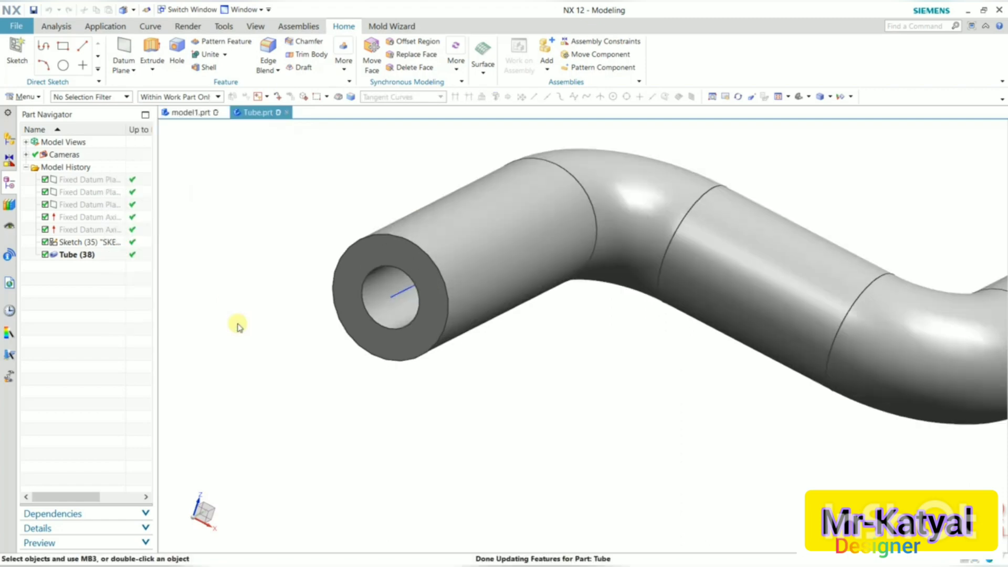
# Edit the Tube feature again and change its output to Single Segment, keeping the Boolean as None.
pyautogui.hotkey('ctrl', 'f')
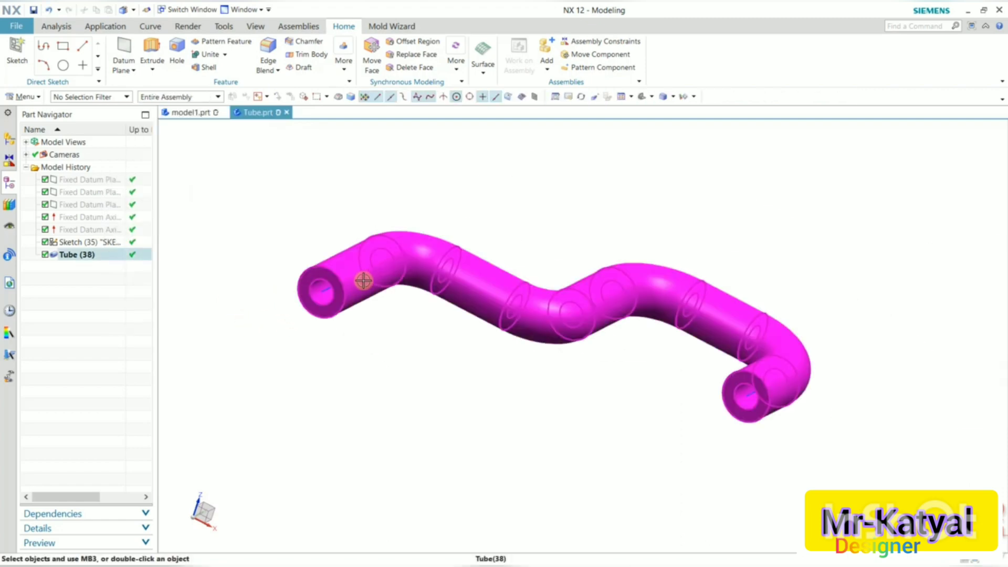
pyautogui.moveTo(360, 282)
pyautogui.mouseDown(button='middle')
pyautogui.moveTo(366, 347)
pyautogui.moveTo(357, 243)
pyautogui.moveTo(362, 310)
pyautogui.moveTo(366, 292)
pyautogui.mouseUp(button='middle')
pyautogui.click(84, 257)
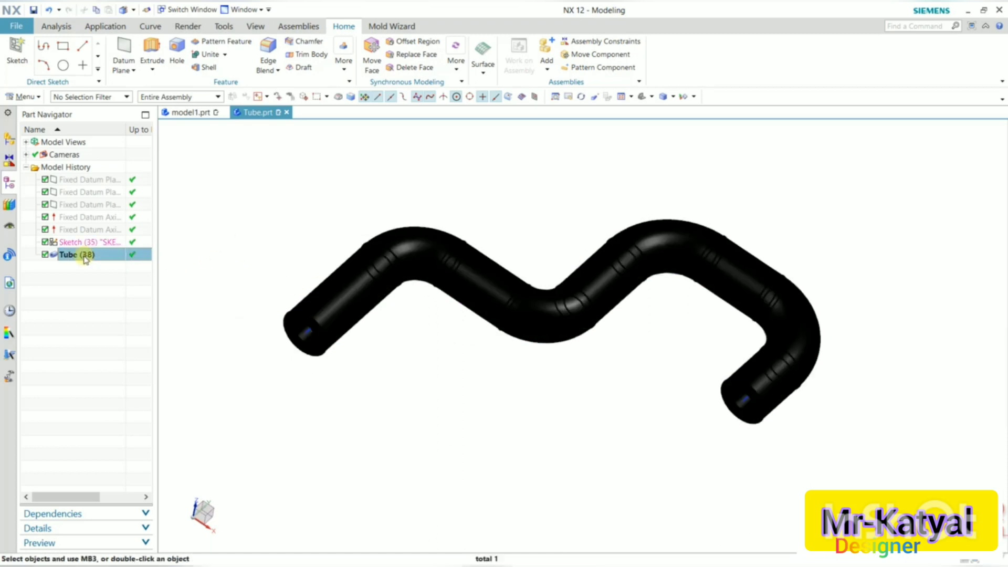
pyautogui.doubleClick(84, 256)
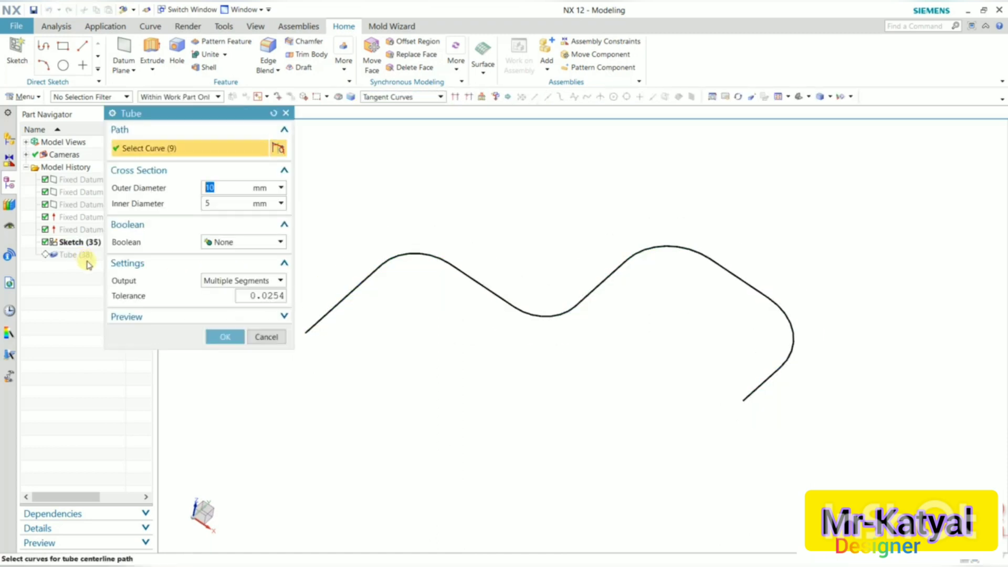
pyautogui.click(221, 242)
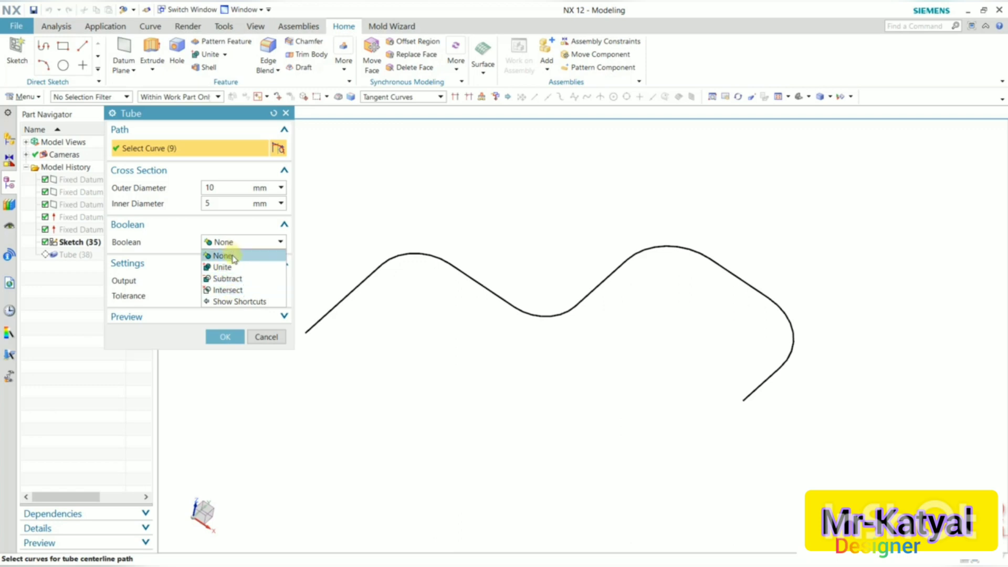
pyautogui.click(234, 257)
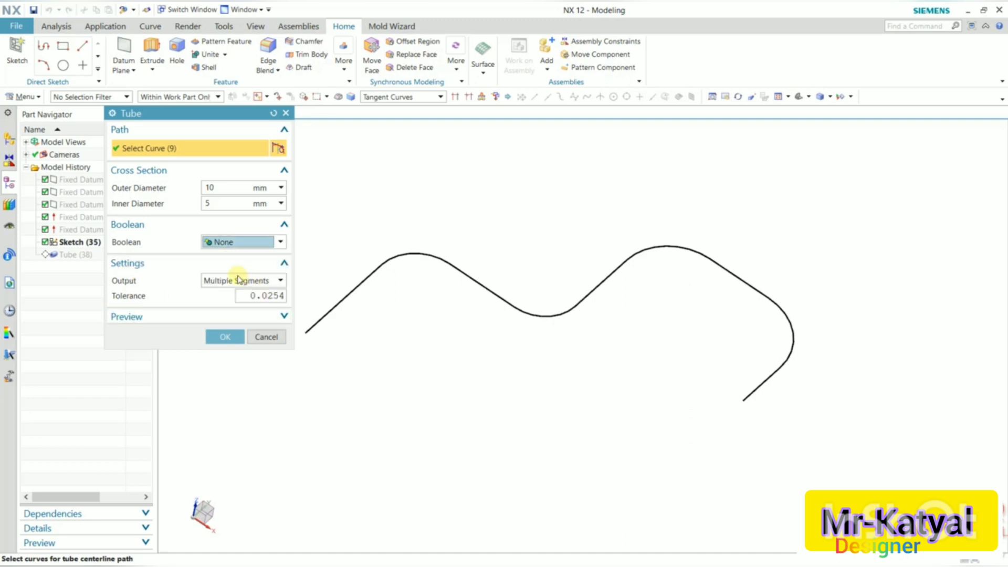
pyautogui.click(270, 281)
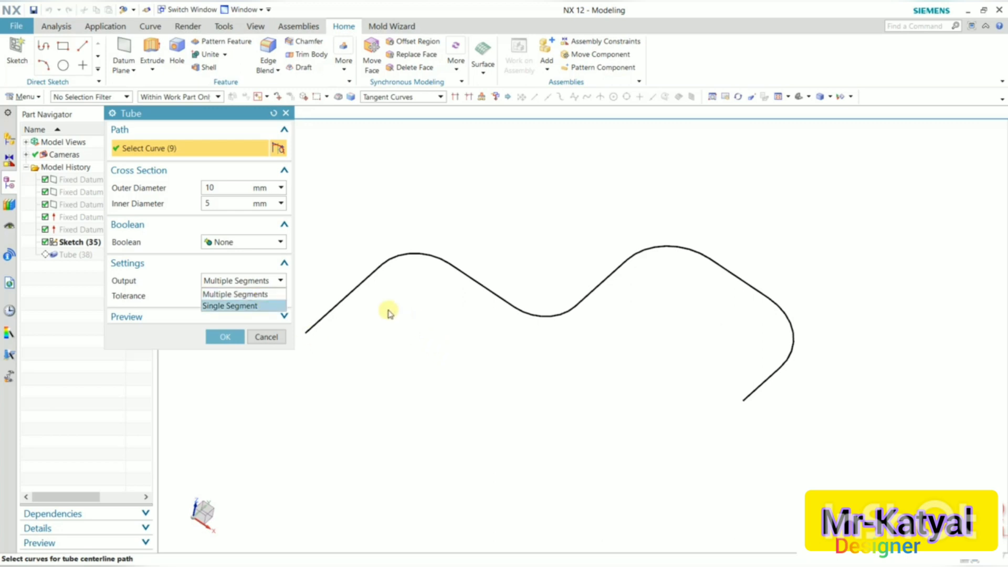
pyautogui.click(249, 306)
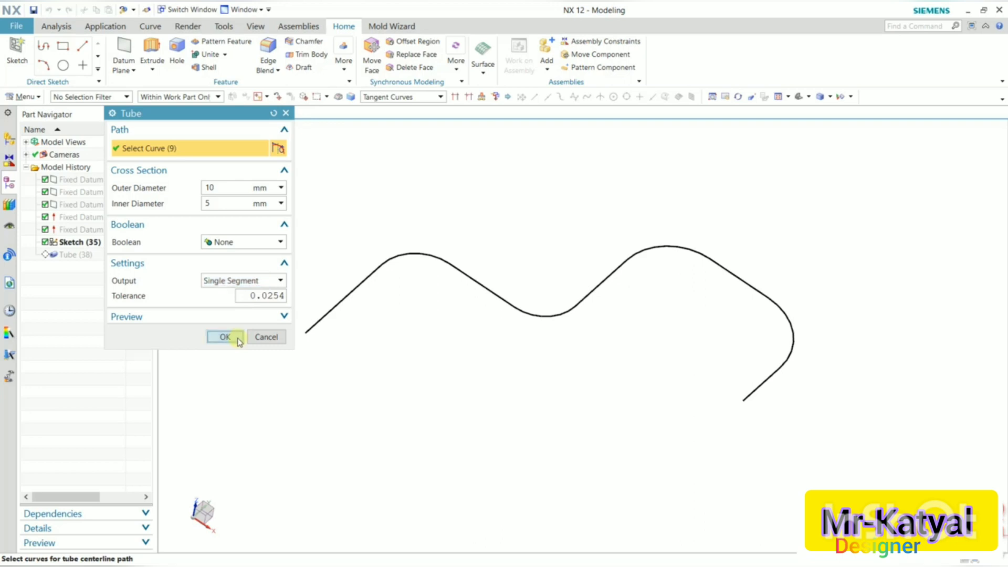
pyautogui.click(236, 337)
pyautogui.moveTo(624, 352)
pyautogui.mouseDown(button='middle')
pyautogui.moveTo(630, 326)
pyautogui.moveTo(622, 348)
pyautogui.mouseUp(button='middle')
pyautogui.click(388, 254)
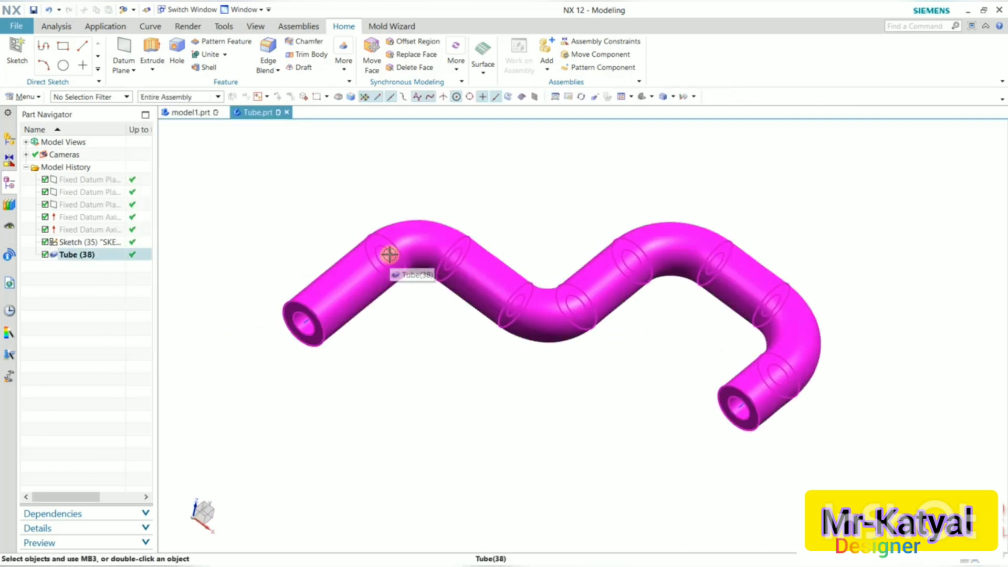
pyautogui.click(891, 334)
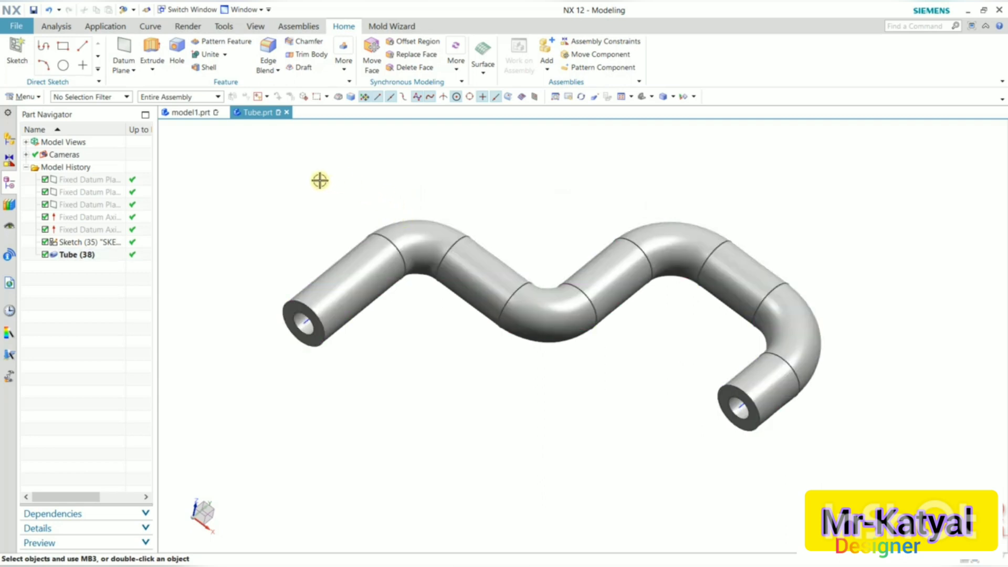
# Open the part file sweep_1 from the sweep folder.
pyautogui.click(20, 28)
pyautogui.click(30, 55)
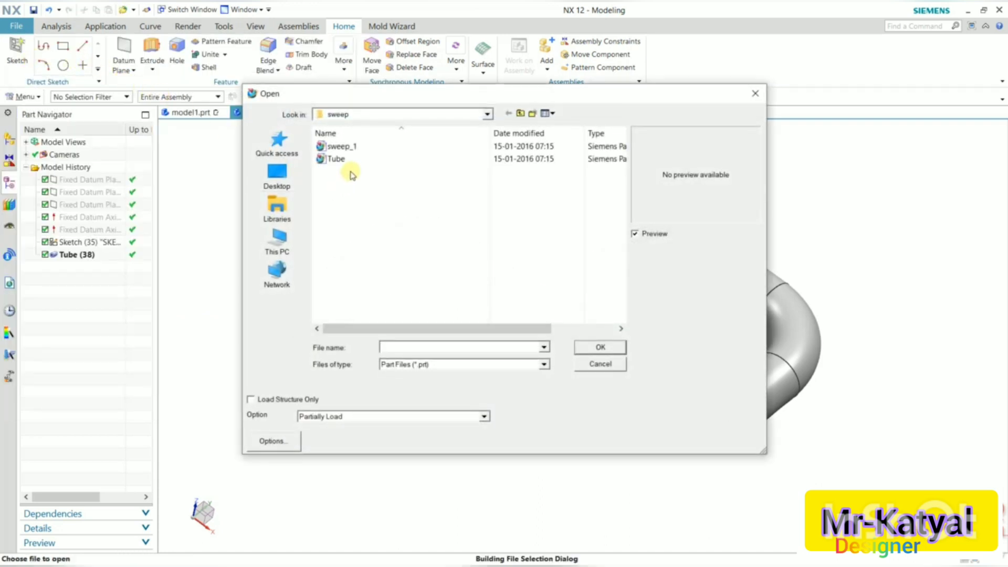
pyautogui.click(351, 149)
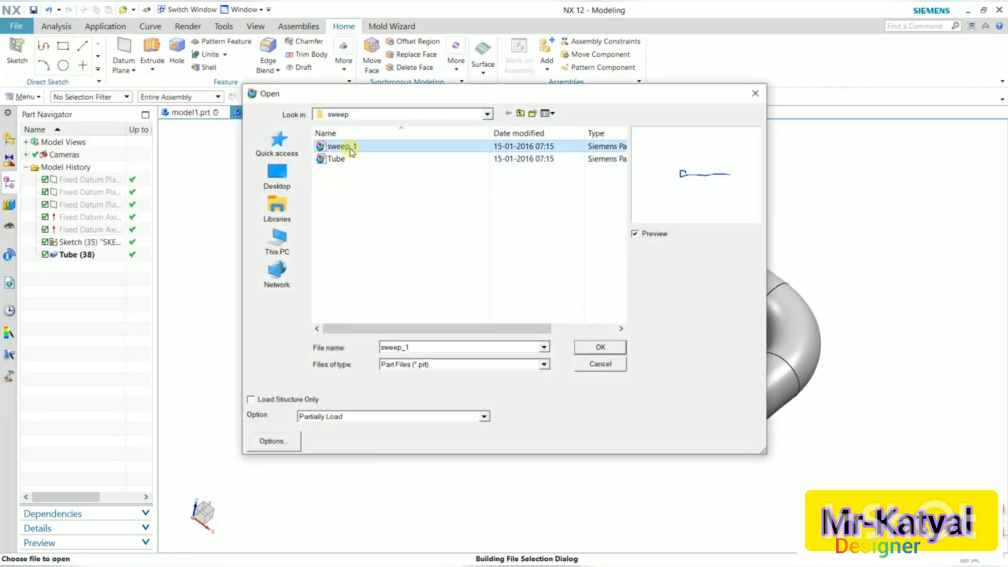
pyautogui.click(602, 348)
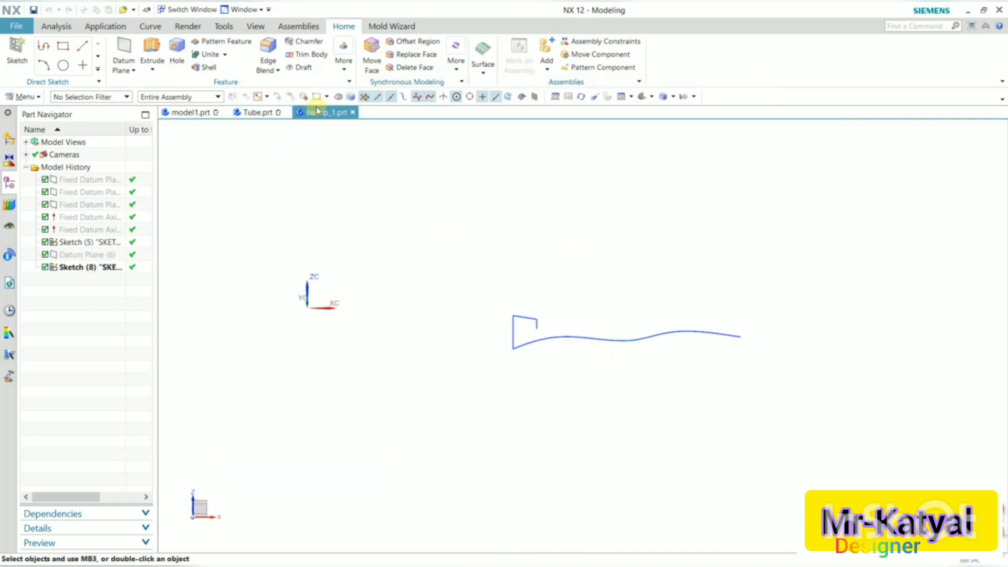
# Examine the triangular section sketch and the spline guide sketch in the opened part.
pyautogui.moveTo(469, 313)
pyautogui.mouseDown(button='middle')
pyautogui.moveTo(472, 345)
pyautogui.moveTo(474, 332)
pyautogui.mouseUp(button='middle')
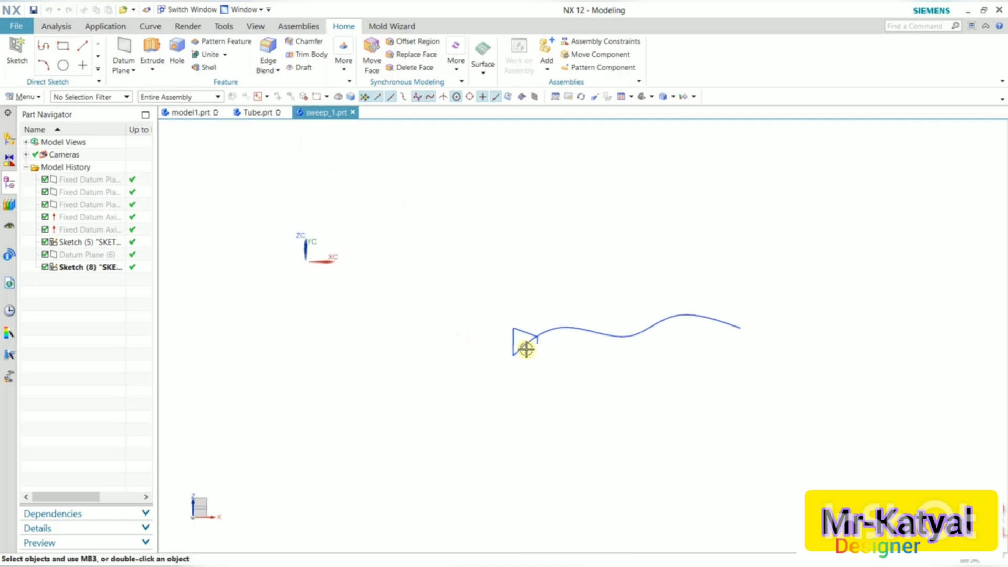
pyautogui.scroll(4, 733, 395)
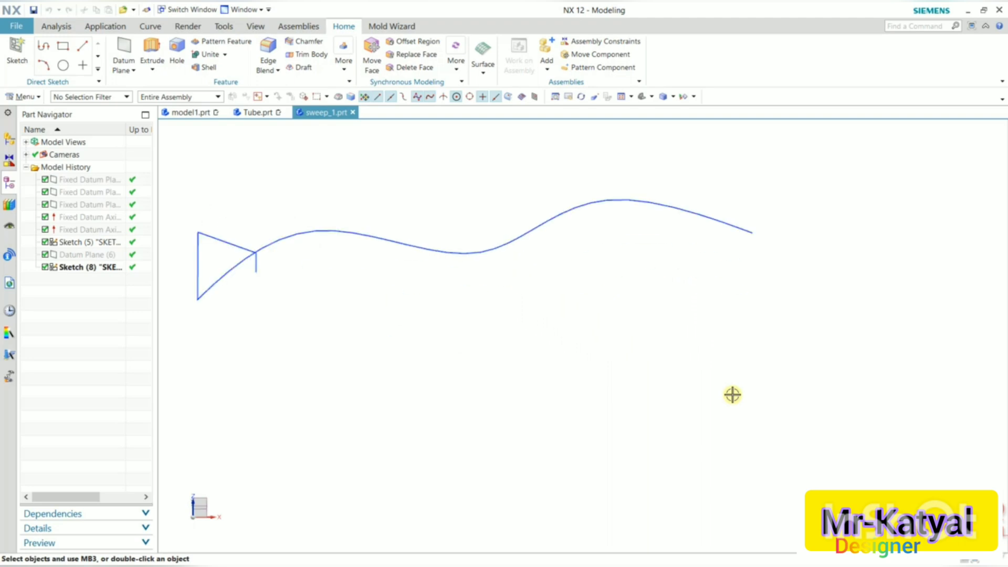
pyautogui.scroll(-2, 666, 383)
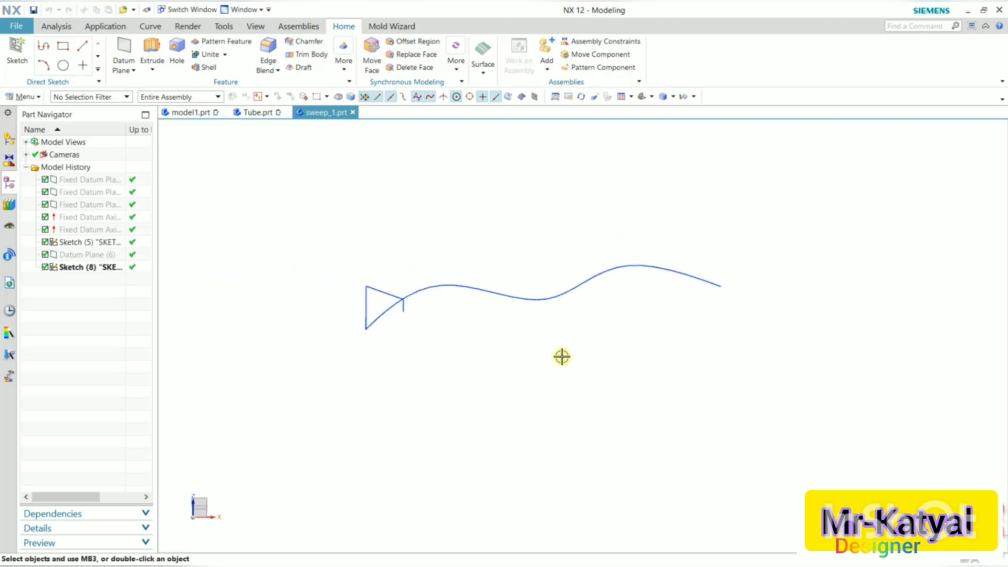
pyautogui.click(367, 287)
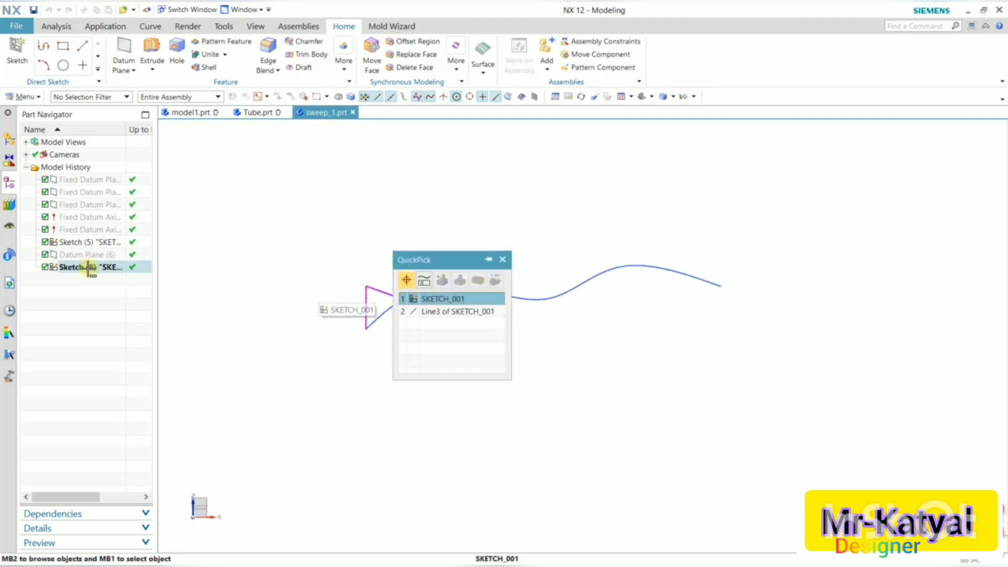
pyautogui.click(504, 260)
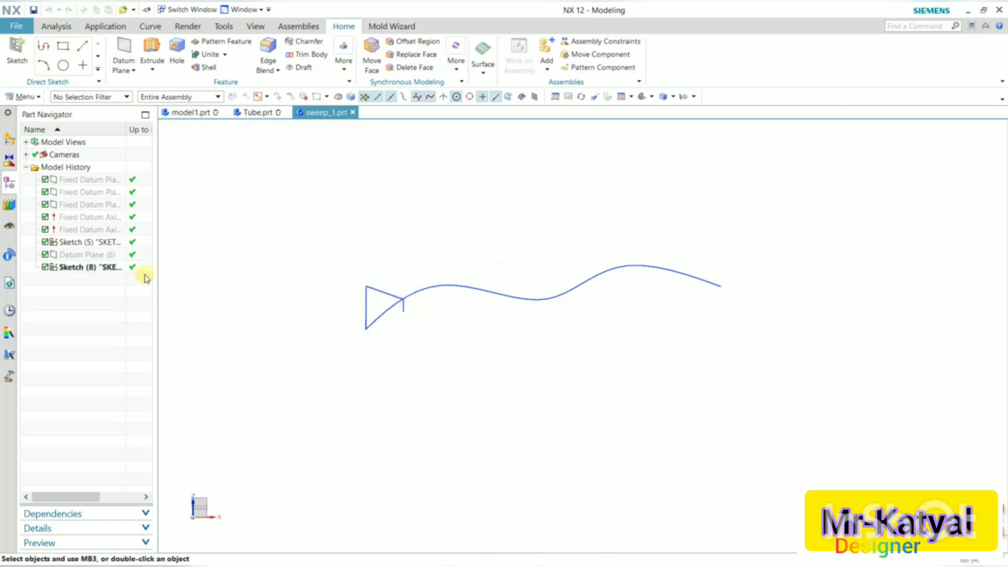
pyautogui.click(91, 245)
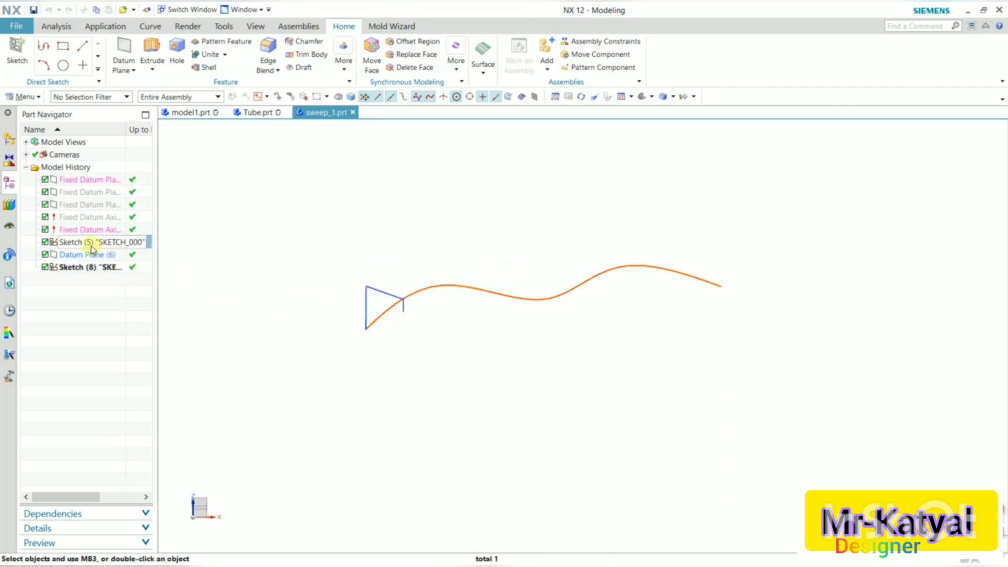
pyautogui.click(500, 356)
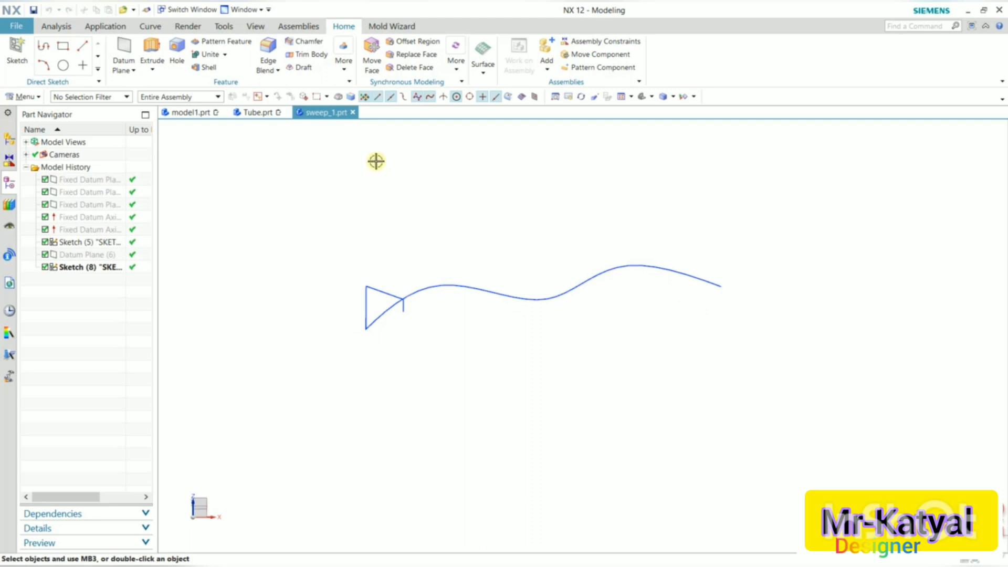
# Create a Sweep along Guide solid, using the triangular sketch as the section and the spline as the guide.
pyautogui.click(345, 65)
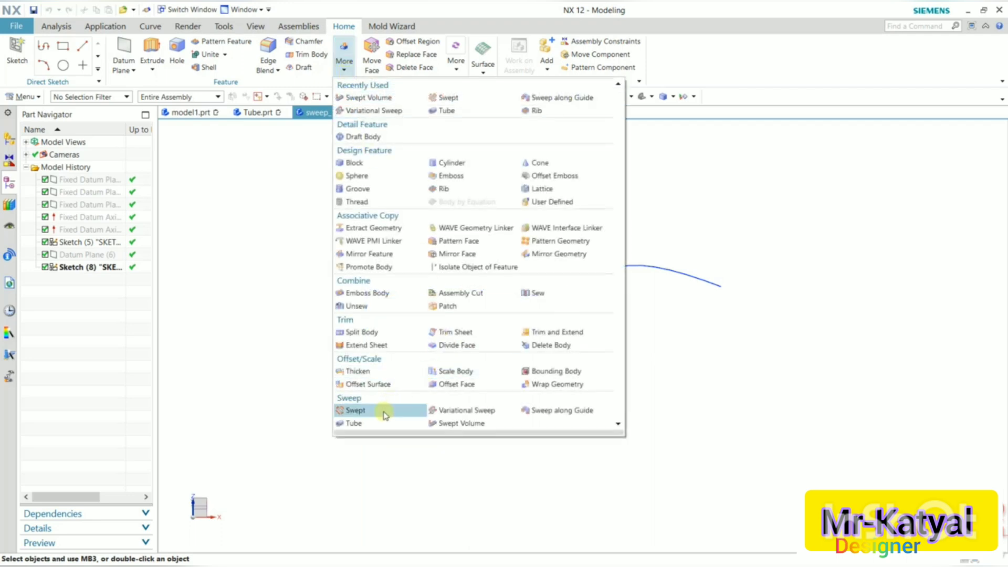
pyautogui.click(546, 415)
pyautogui.moveTo(246, 155); pyautogui.dragTo(254, 152)
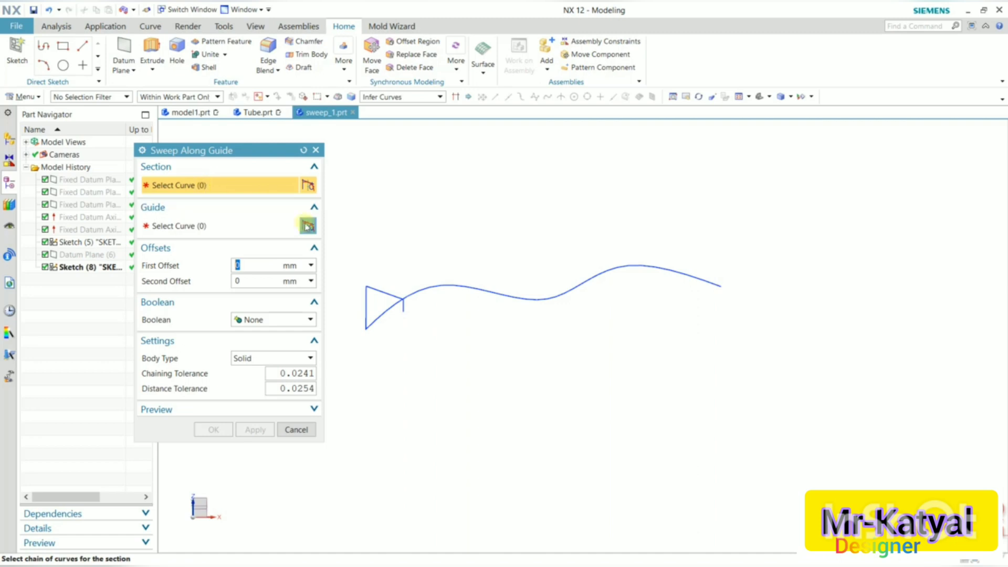
pyautogui.click(387, 292)
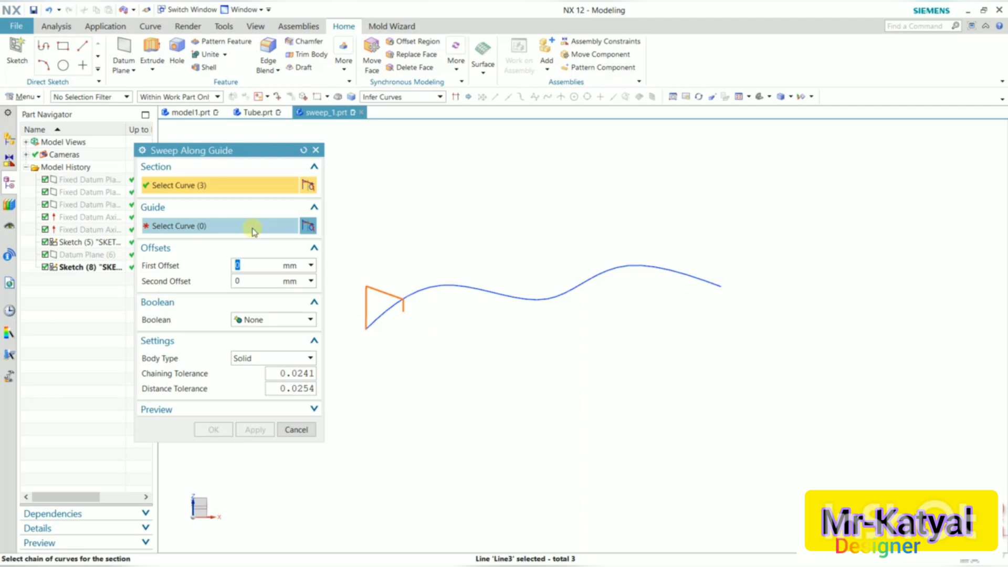
pyautogui.click(252, 229)
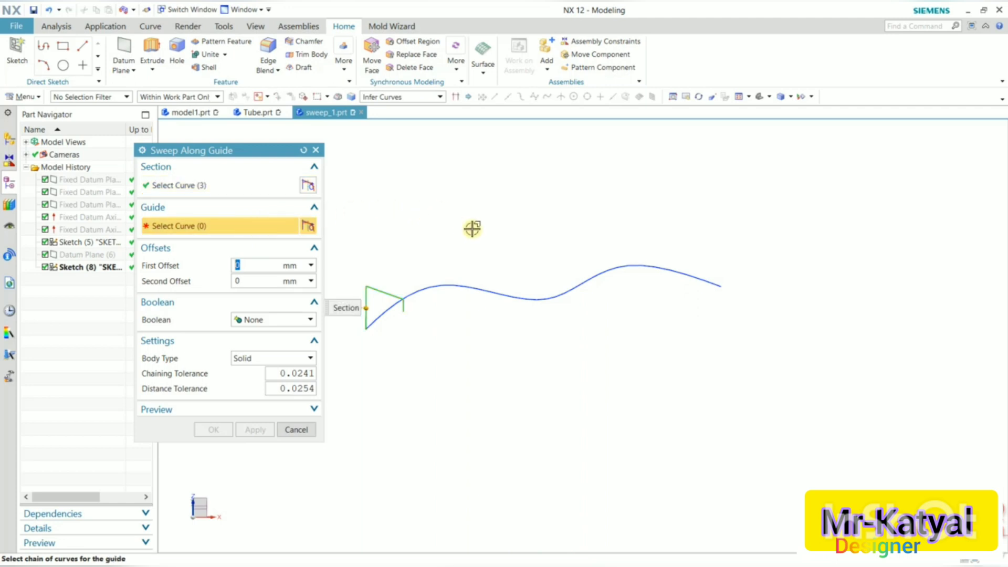
pyautogui.click(457, 285)
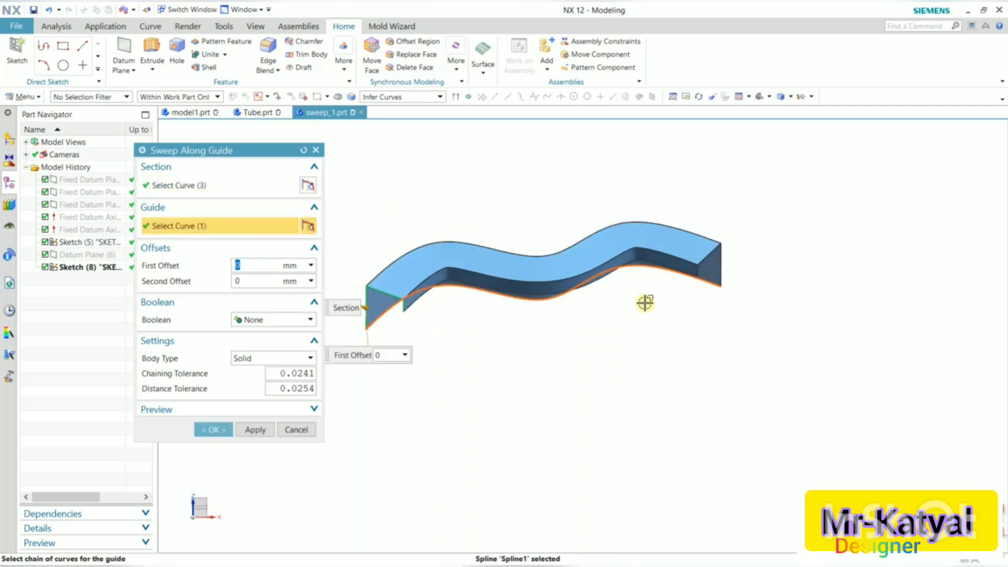
pyautogui.moveTo(646, 302); pyautogui.dragTo(626, 327, button='middle')
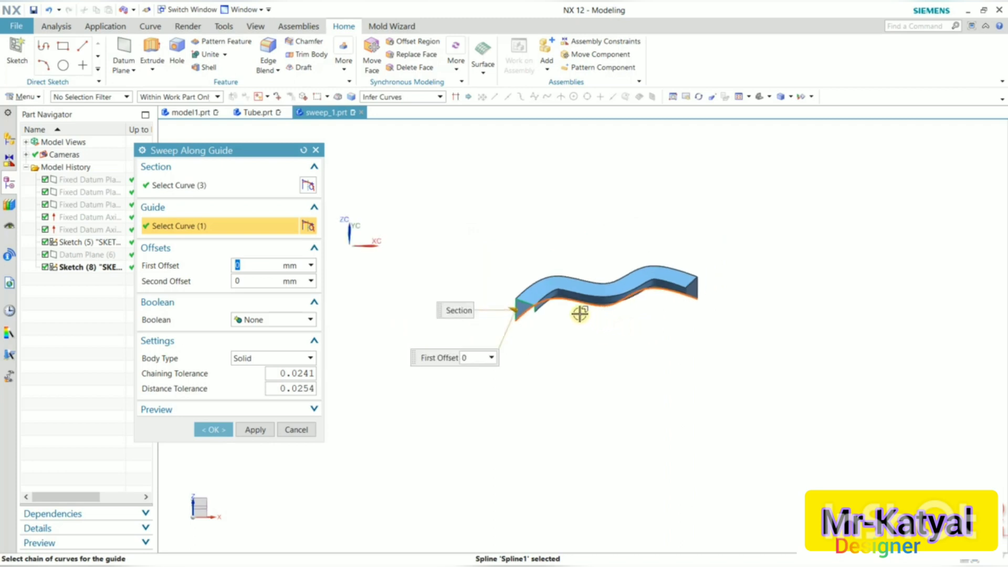
pyautogui.scroll(2, 568, 304)
pyautogui.scroll(2, 519, 295)
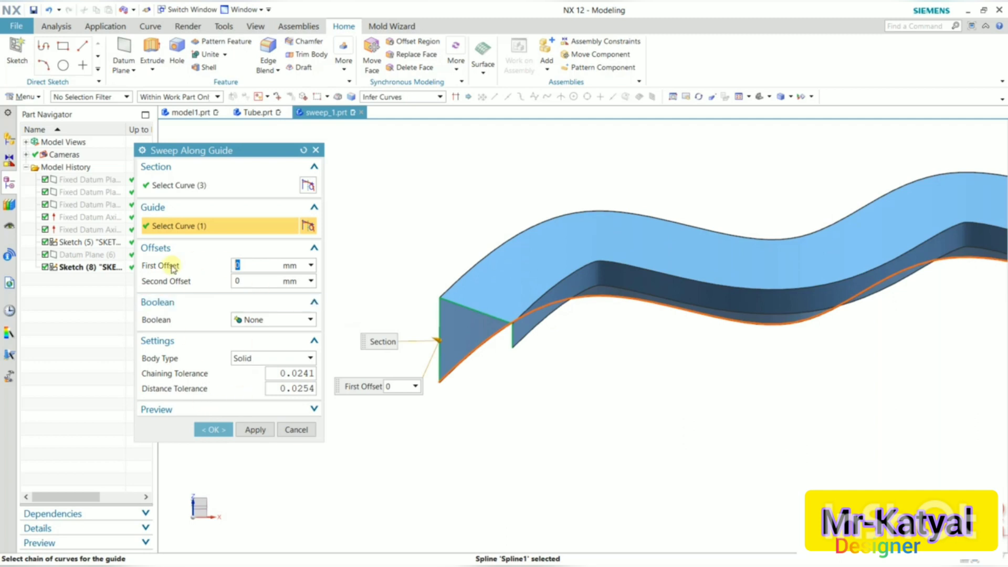
pyautogui.click(218, 430)
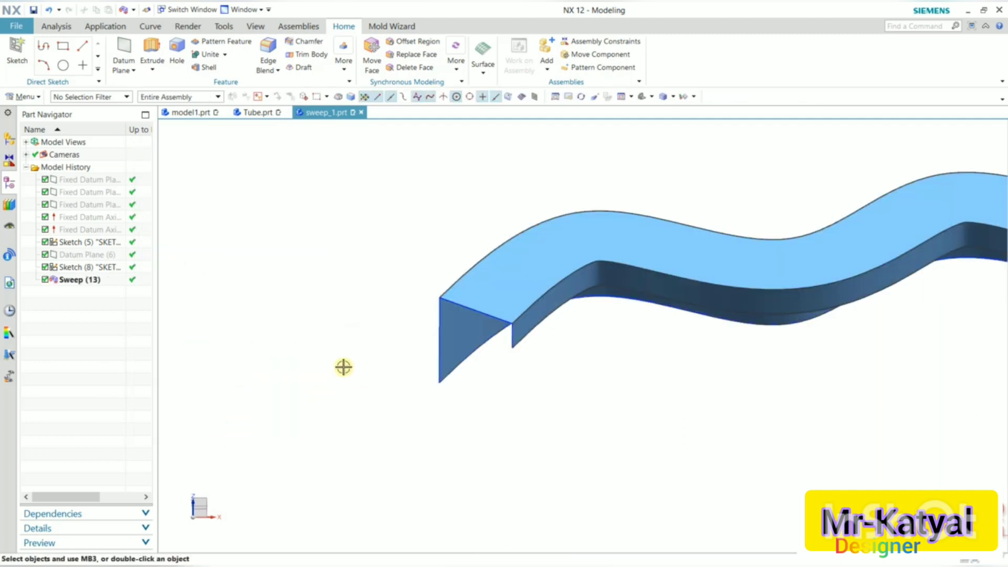
# Inspect the resulting swept body from several angles and its feature in the part history.
pyautogui.scroll(-3, 374, 380)
pyautogui.moveTo(533, 376); pyautogui.dragTo(507, 356, button='middle')
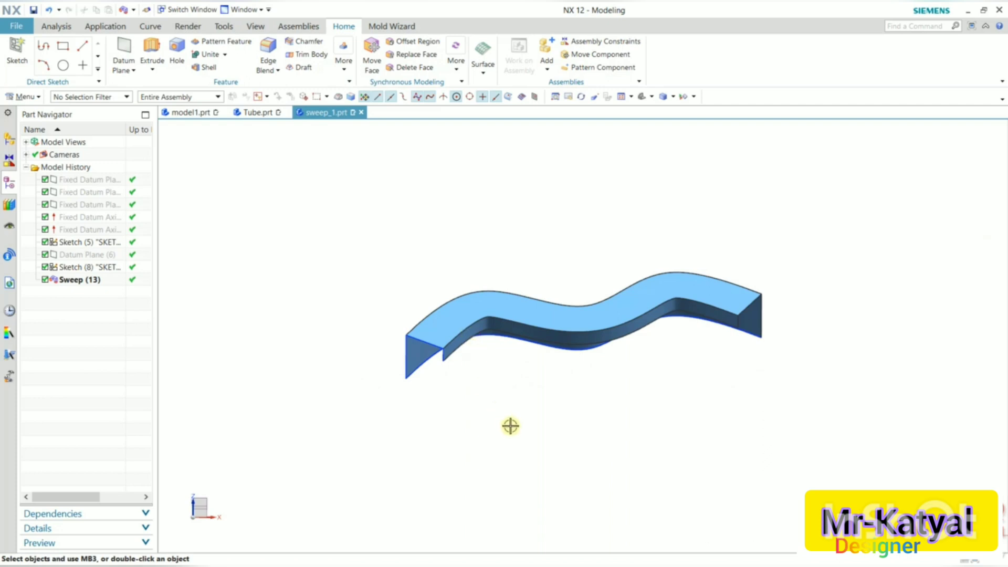
pyautogui.scroll(3, 515, 418)
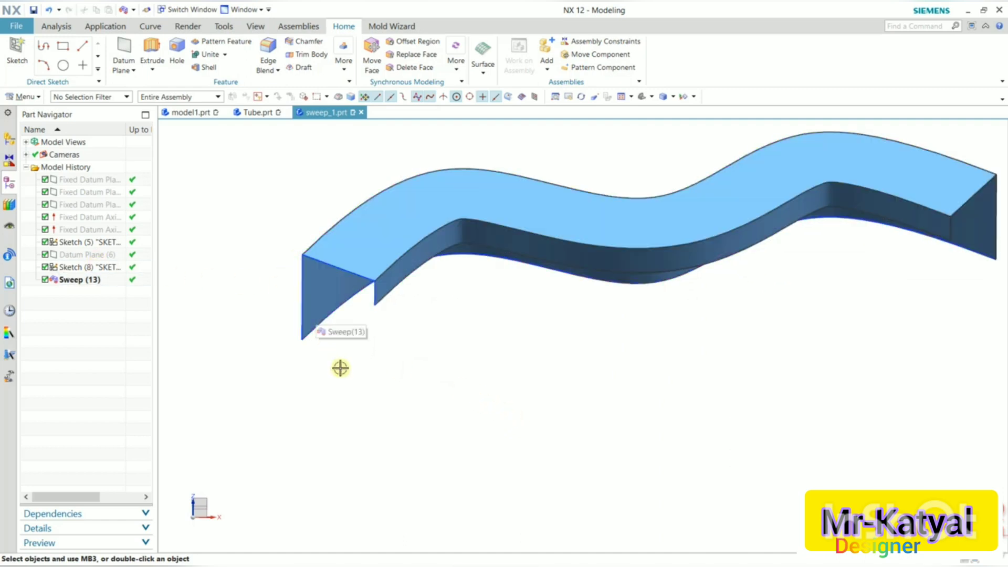
pyautogui.moveTo(674, 363); pyautogui.dragTo(690, 316, button='middle')
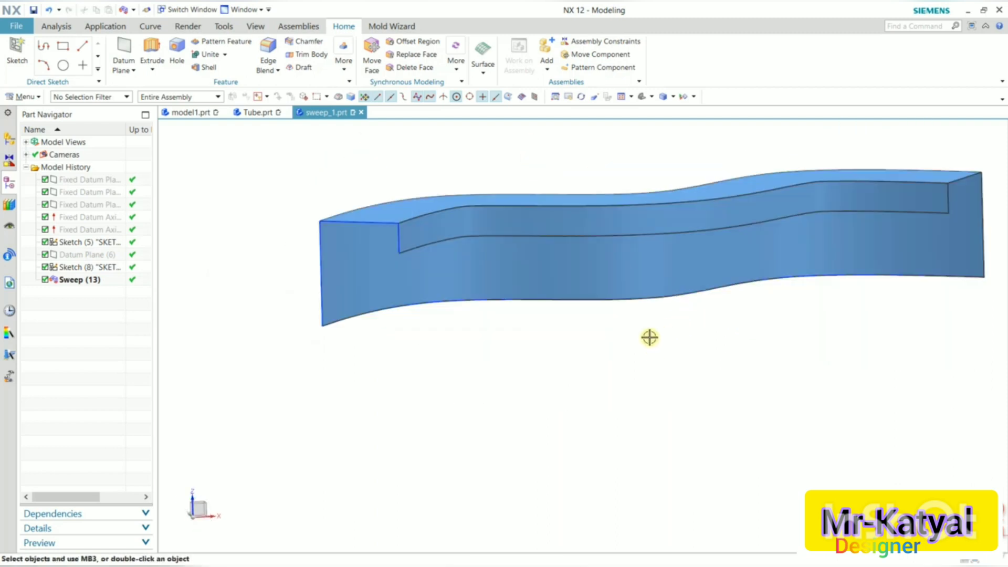
pyautogui.click(84, 281)
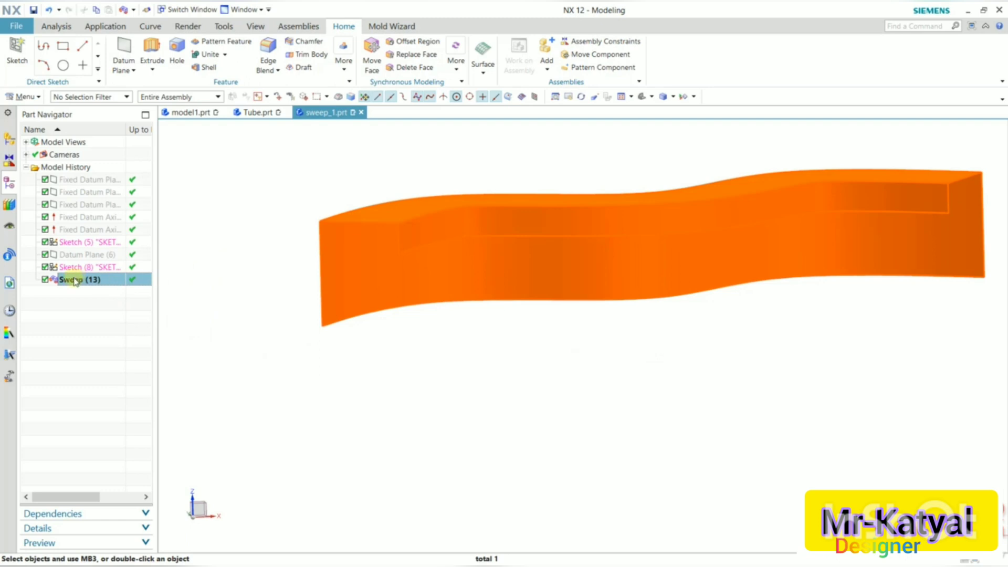
# Edit the Sweep feature, setting its first offset to 2 mm and its body type to Solid.
pyautogui.doubleClick(75, 282)
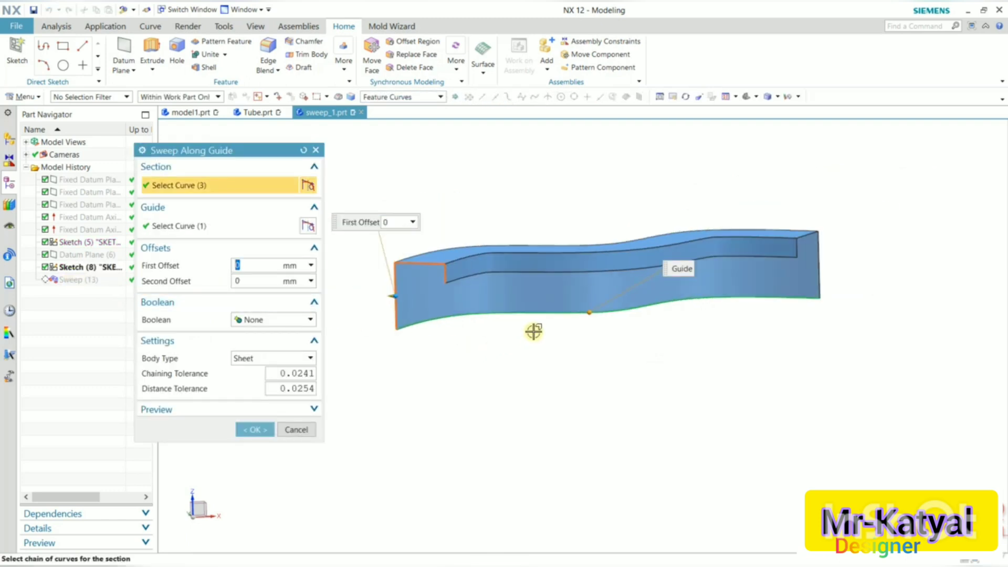
pyautogui.moveTo(533, 353); pyautogui.dragTo(440, 341, button='middle')
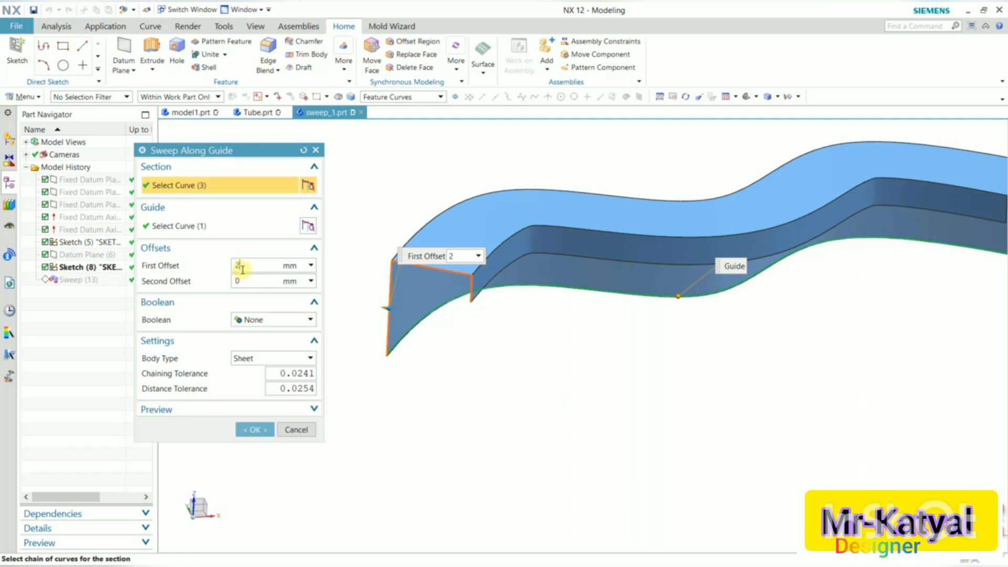
pyautogui.press('Return')
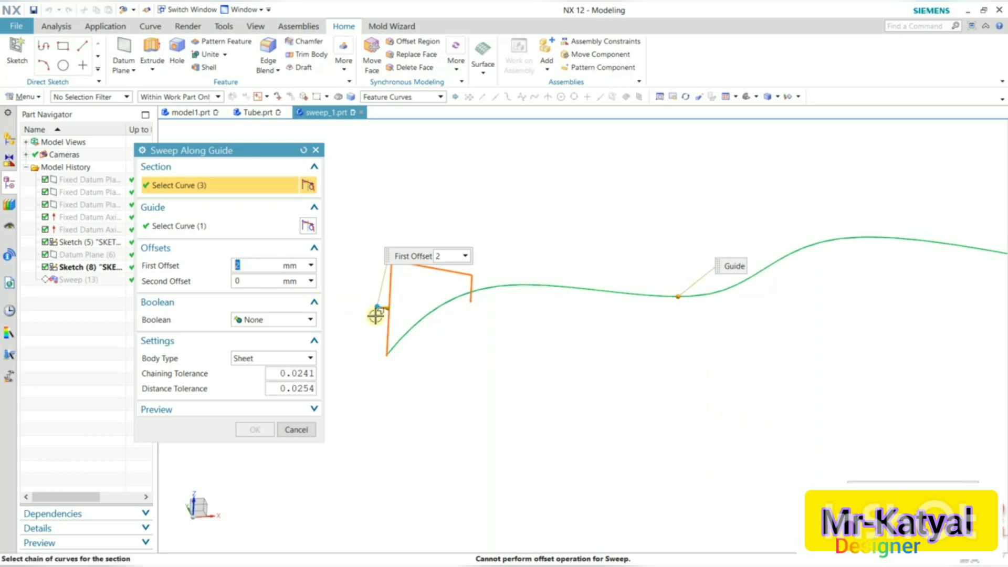
pyautogui.scroll(5, 376, 316)
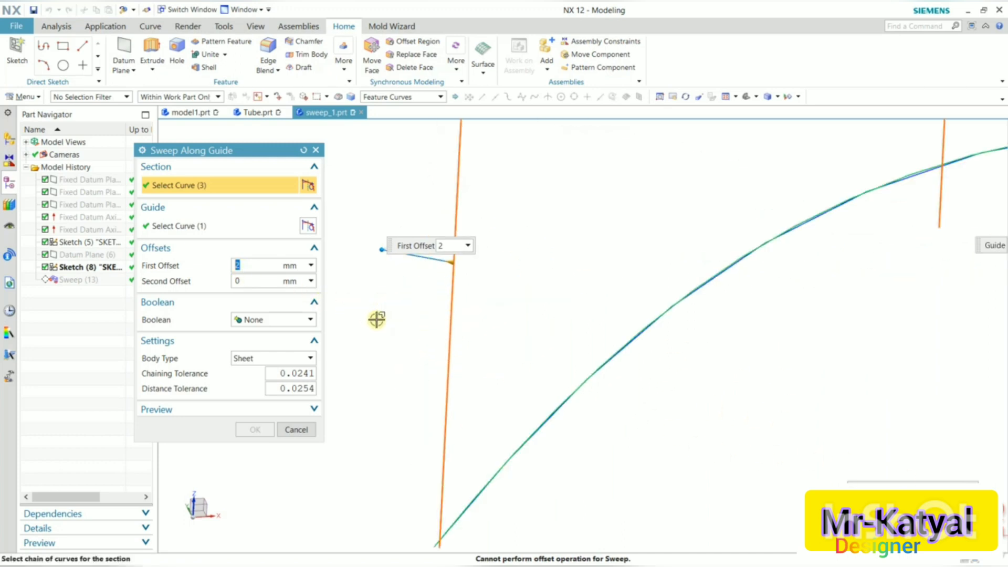
pyautogui.click(458, 249)
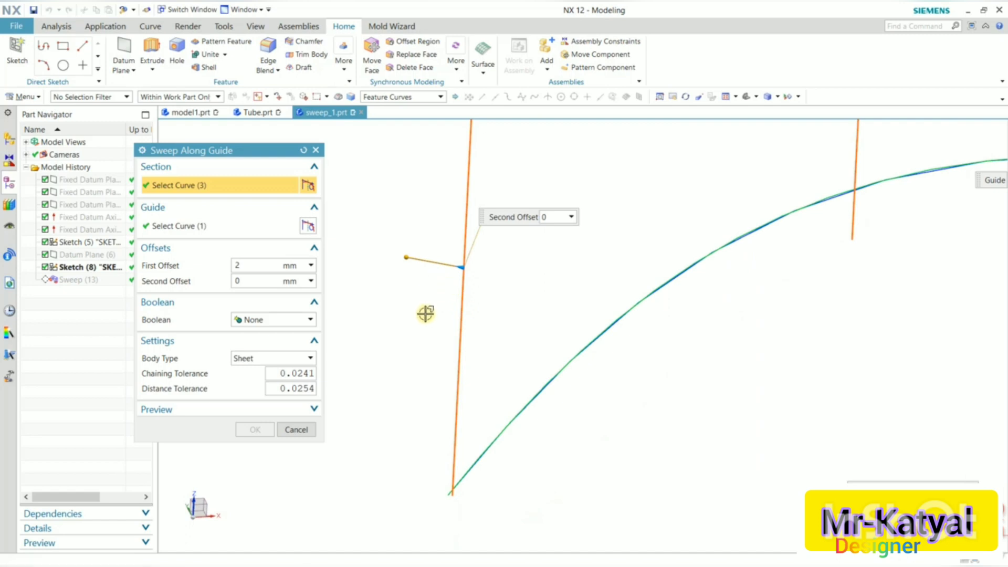
pyautogui.scroll(-3, 426, 315)
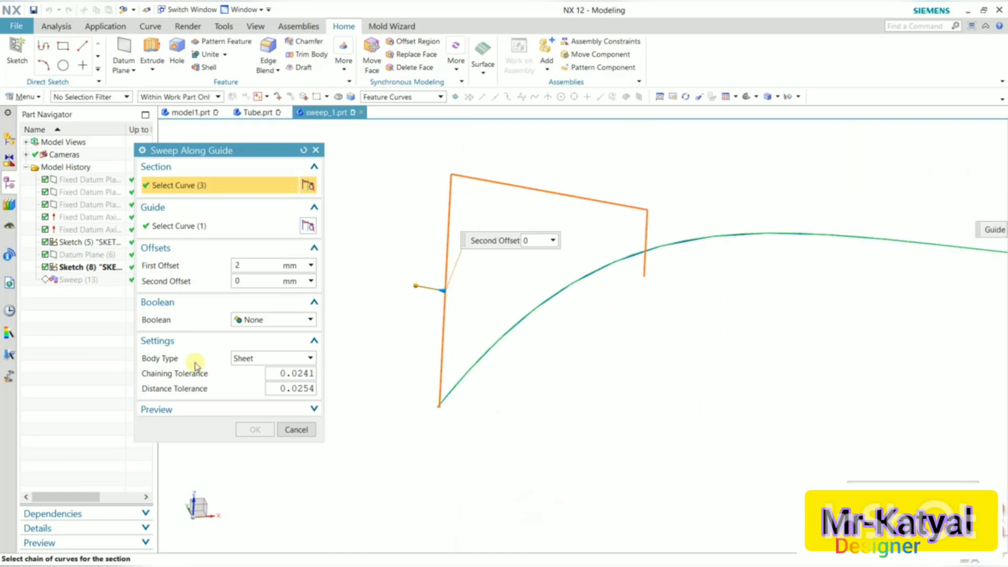
pyautogui.click(264, 360)
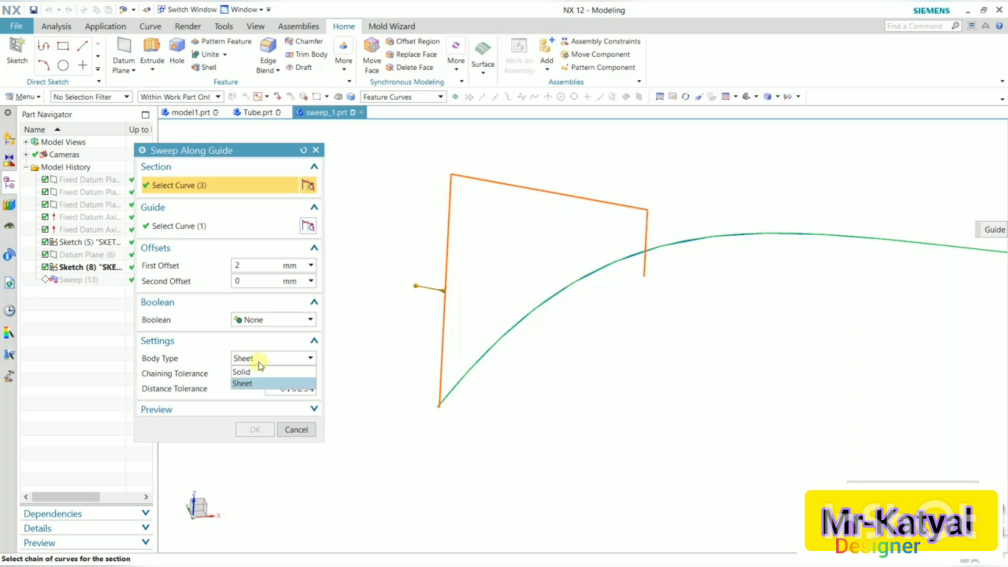
pyautogui.click(243, 371)
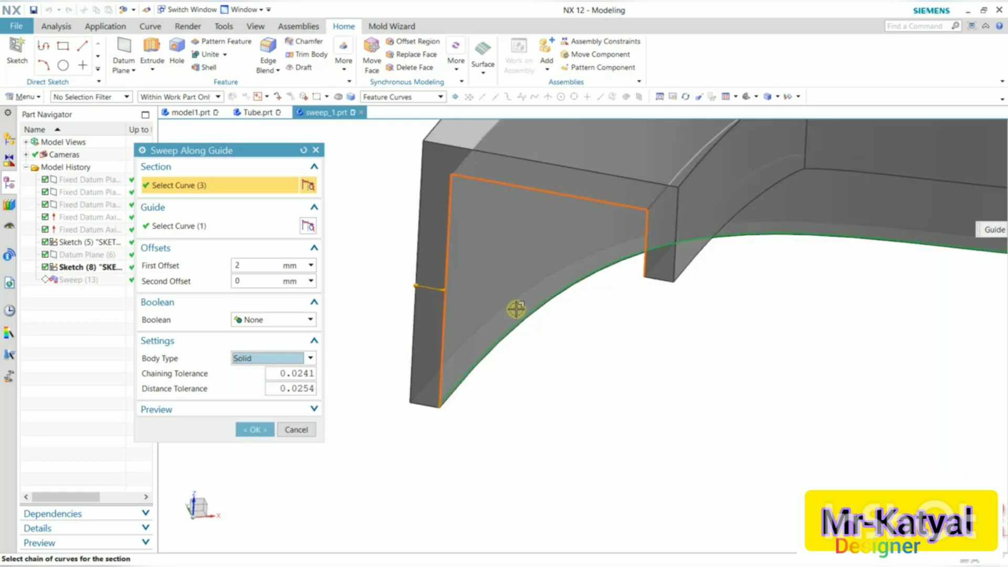
# Set the sweep's second offset to -1 mm.
pyautogui.moveTo(504, 321)
pyautogui.mouseDown(button='middle')
pyautogui.moveTo(504, 345)
pyautogui.moveTo(526, 328)
pyautogui.mouseUp(button='middle')
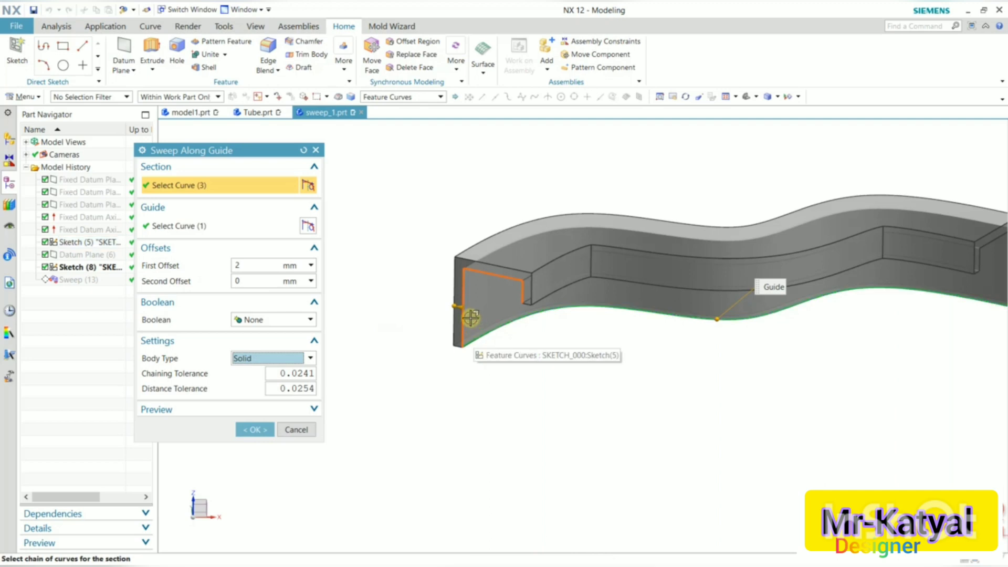
pyautogui.scroll(3, 475, 341)
pyautogui.scroll(3, 476, 370)
pyautogui.scroll(-2, 489, 393)
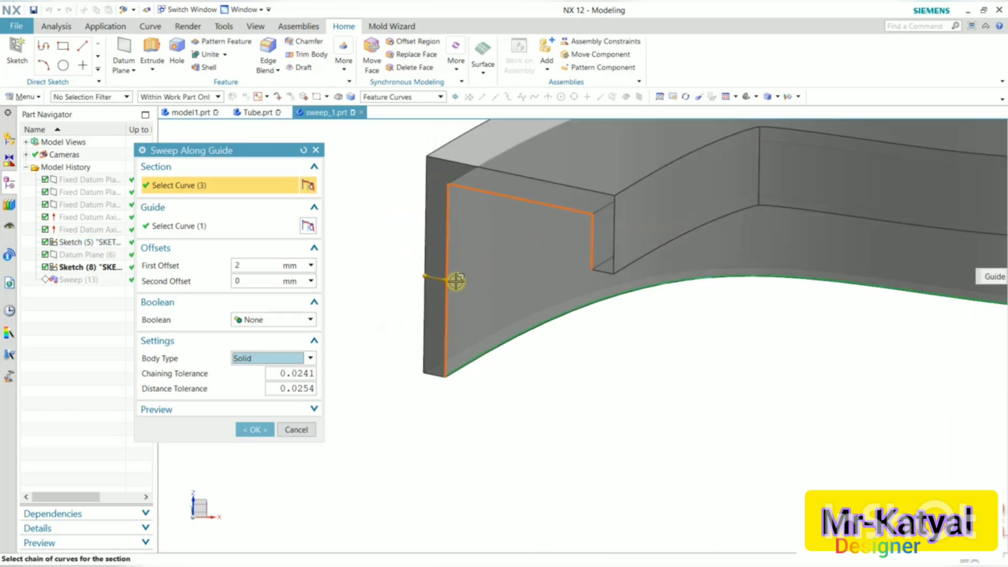
pyautogui.click(241, 266)
pyautogui.click(249, 279)
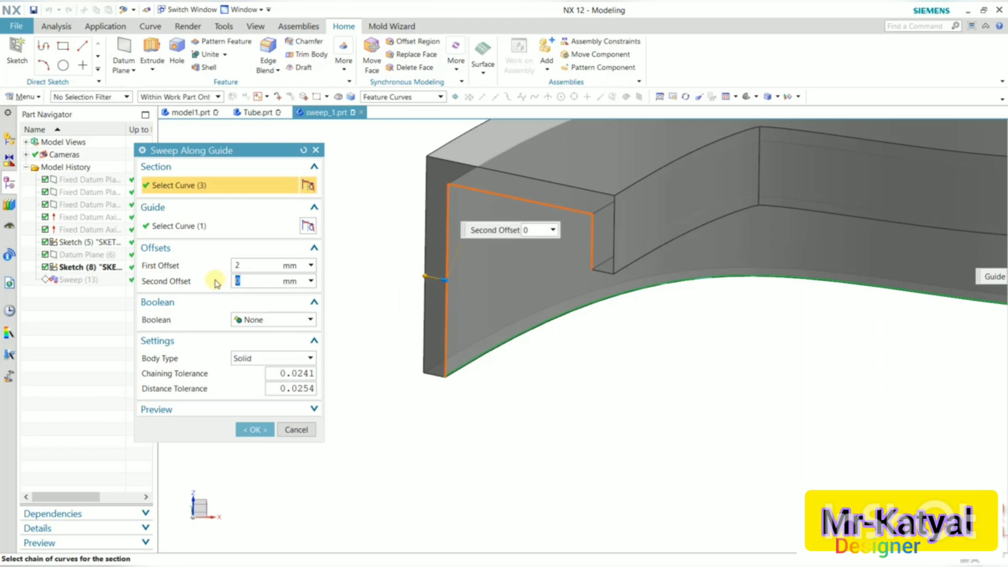
pyautogui.press('Return')
pyautogui.keyDown('shift'); pyautogui.moveTo(491, 324); pyautogui.dragTo(482, 353, button='middle'); pyautogui.keyUp('shift')
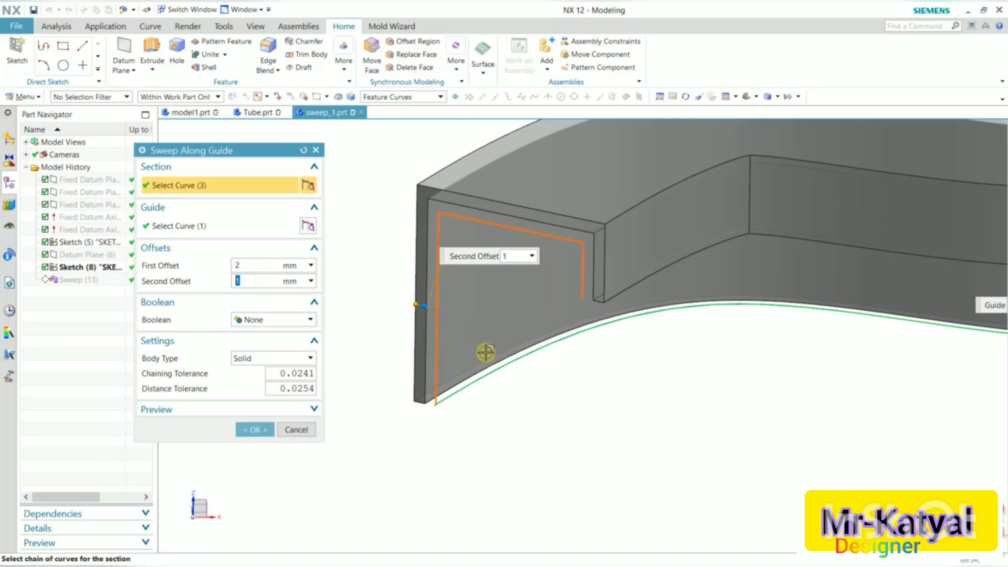
pyautogui.press('BackSpace')
pyautogui.write('-1')
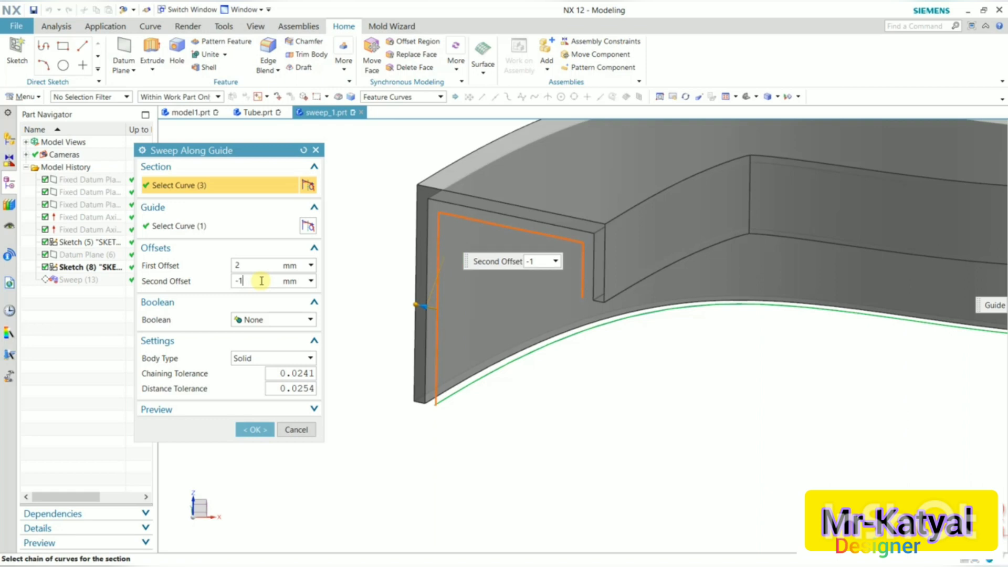
pyautogui.press('Return')
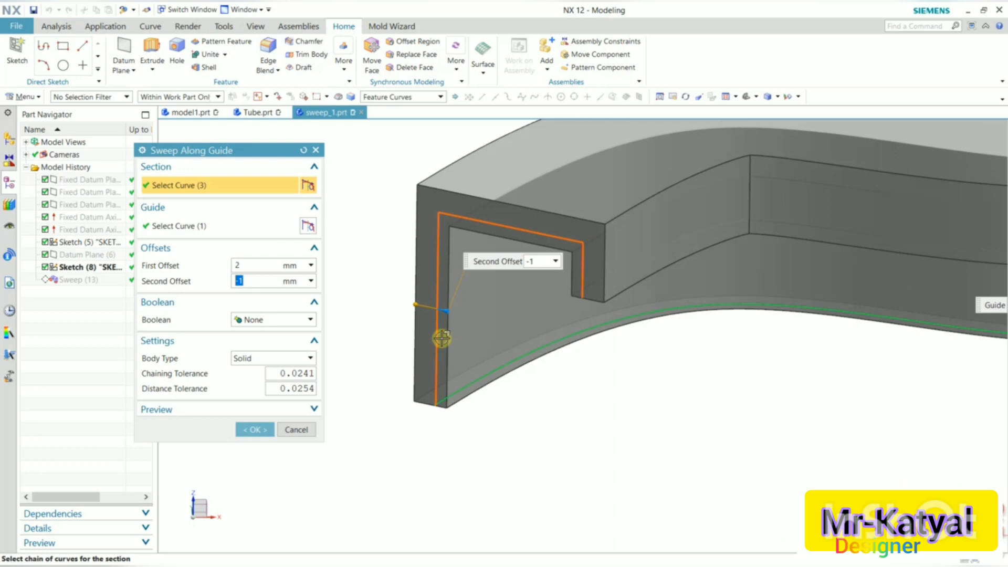
# Confirm the edited sweep with Boolean left at None and inspect the hollow body from a few angles.
pyautogui.scroll(3, 443, 315)
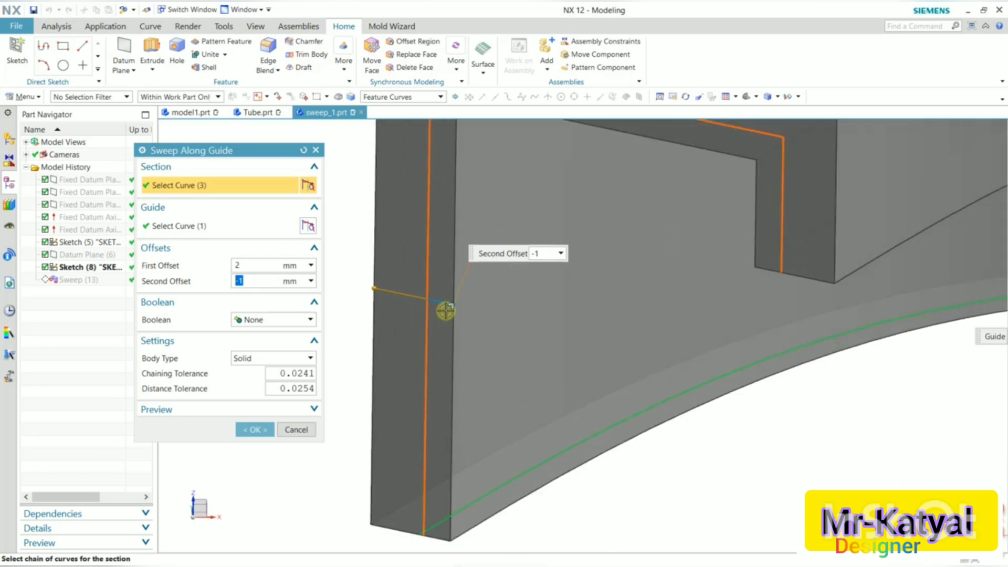
pyautogui.scroll(-3, 446, 311)
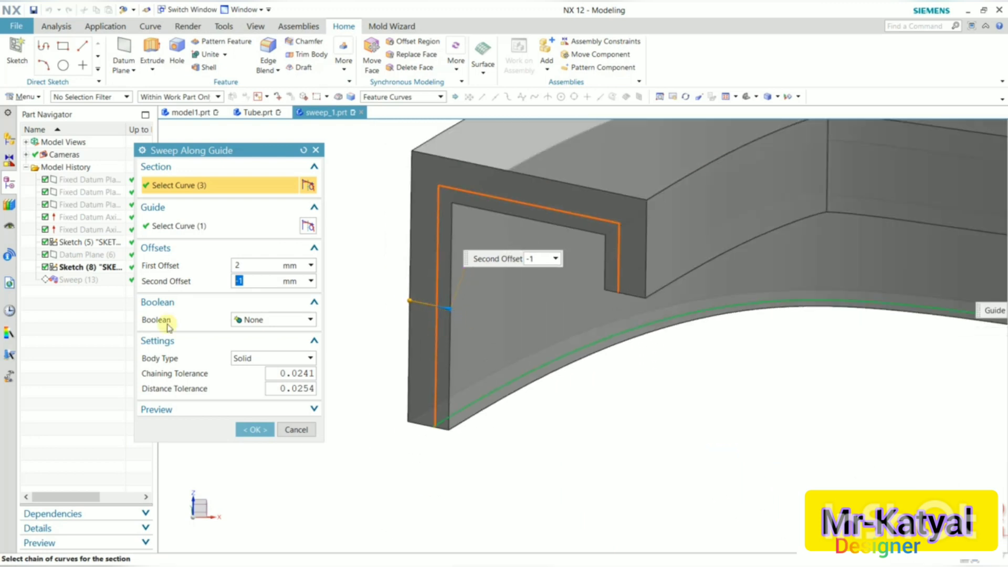
pyautogui.click(277, 320)
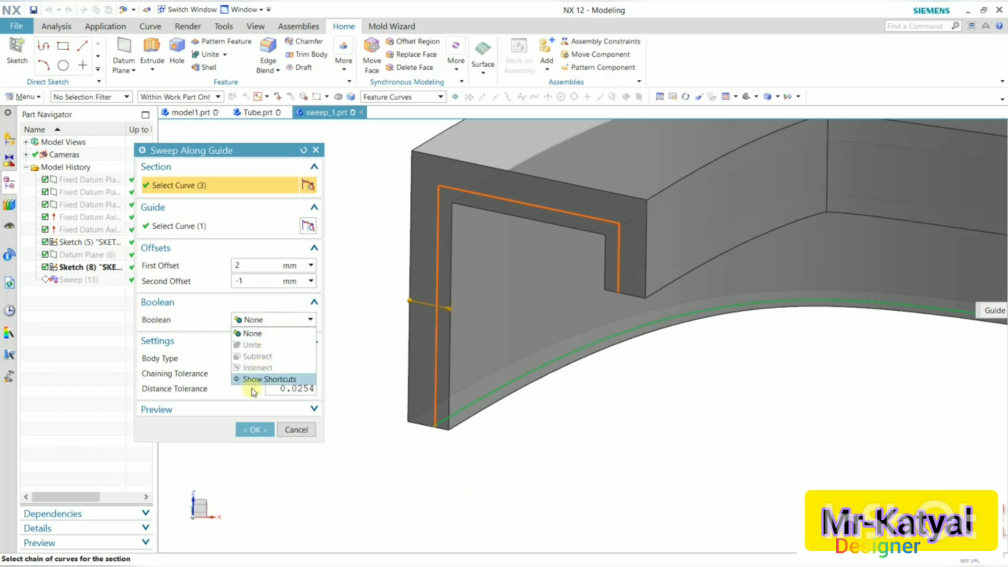
pyautogui.click(253, 408)
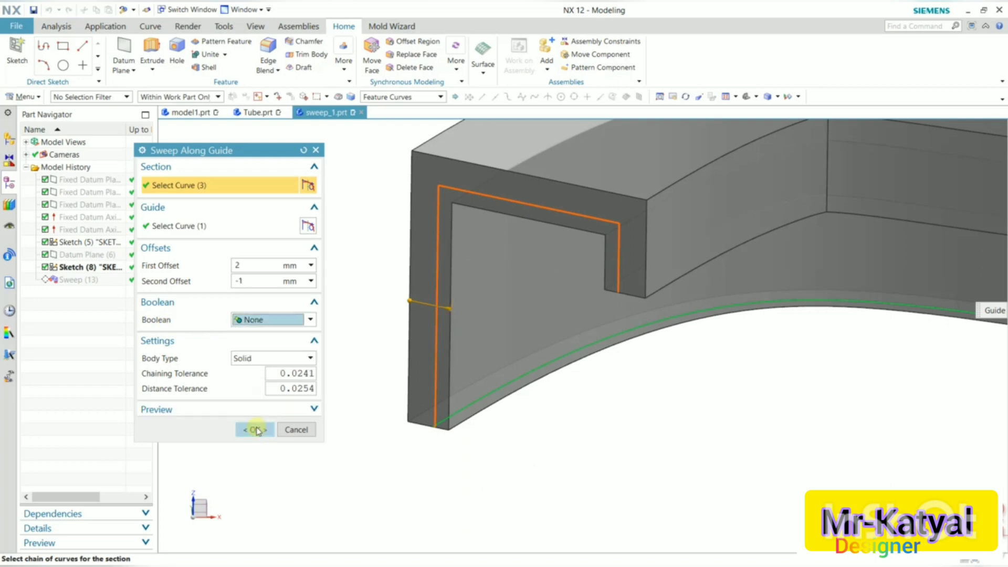
pyautogui.click(257, 431)
pyautogui.scroll(-5, 336, 342)
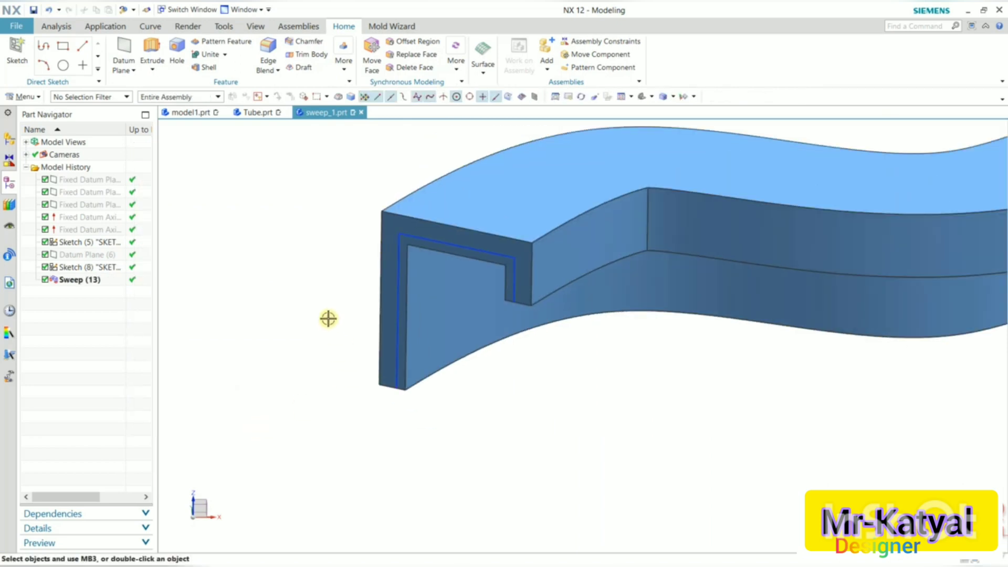
pyautogui.moveTo(445, 270); pyautogui.dragTo(479, 268, button='middle')
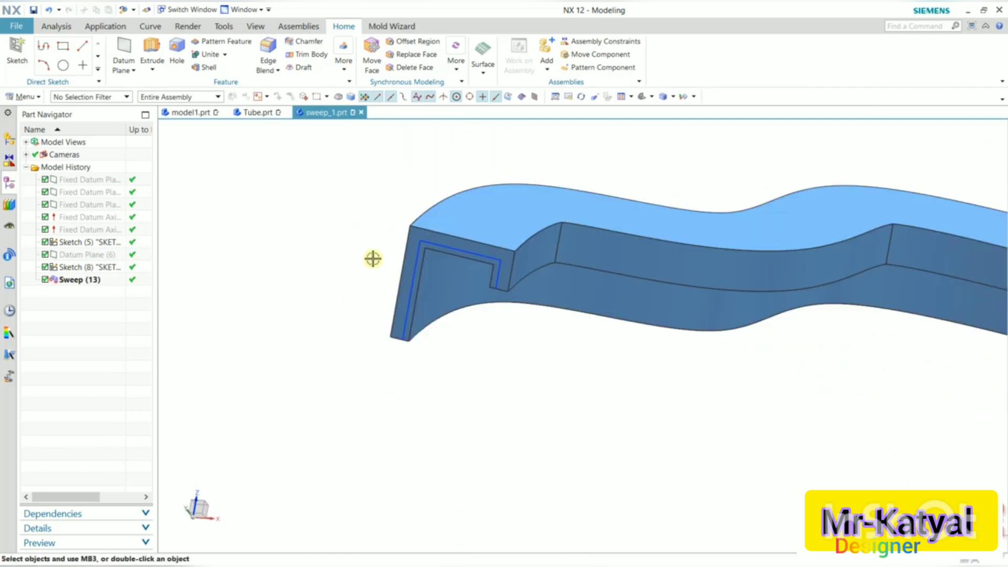
pyautogui.scroll(-2, 374, 257)
pyautogui.moveTo(596, 259); pyautogui.dragTo(595, 253, button='middle')
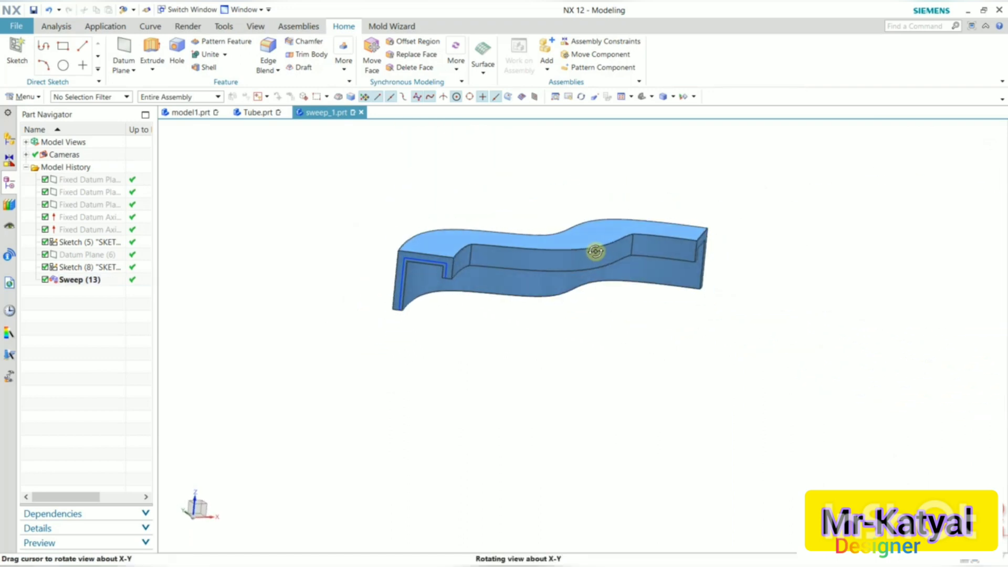
pyautogui.moveTo(511, 356); pyautogui.dragTo(505, 350, button='middle')
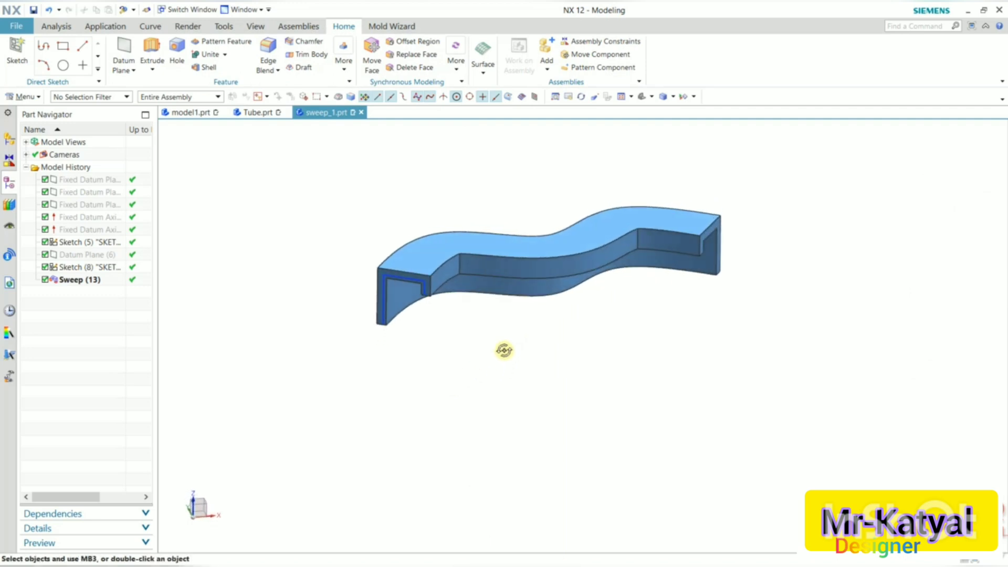